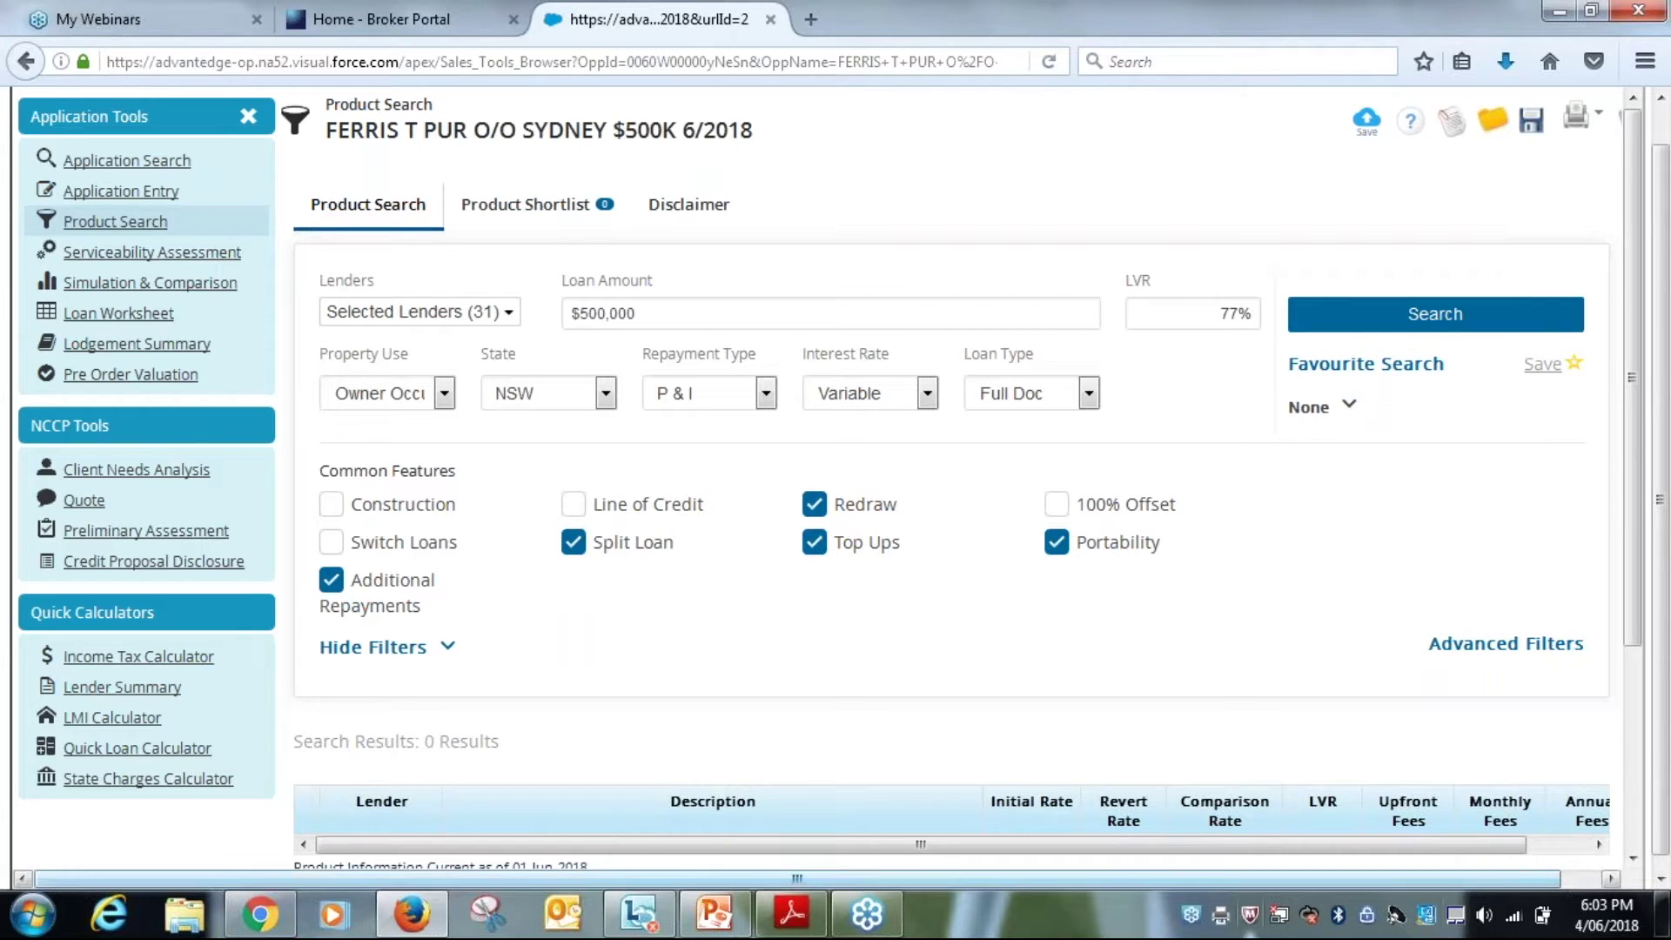
- Highlight the Product Search section of the Podium Quick Guide in Adobe Reader, then return to Firefox
{"action": "key", "text": "alt+Tab"}
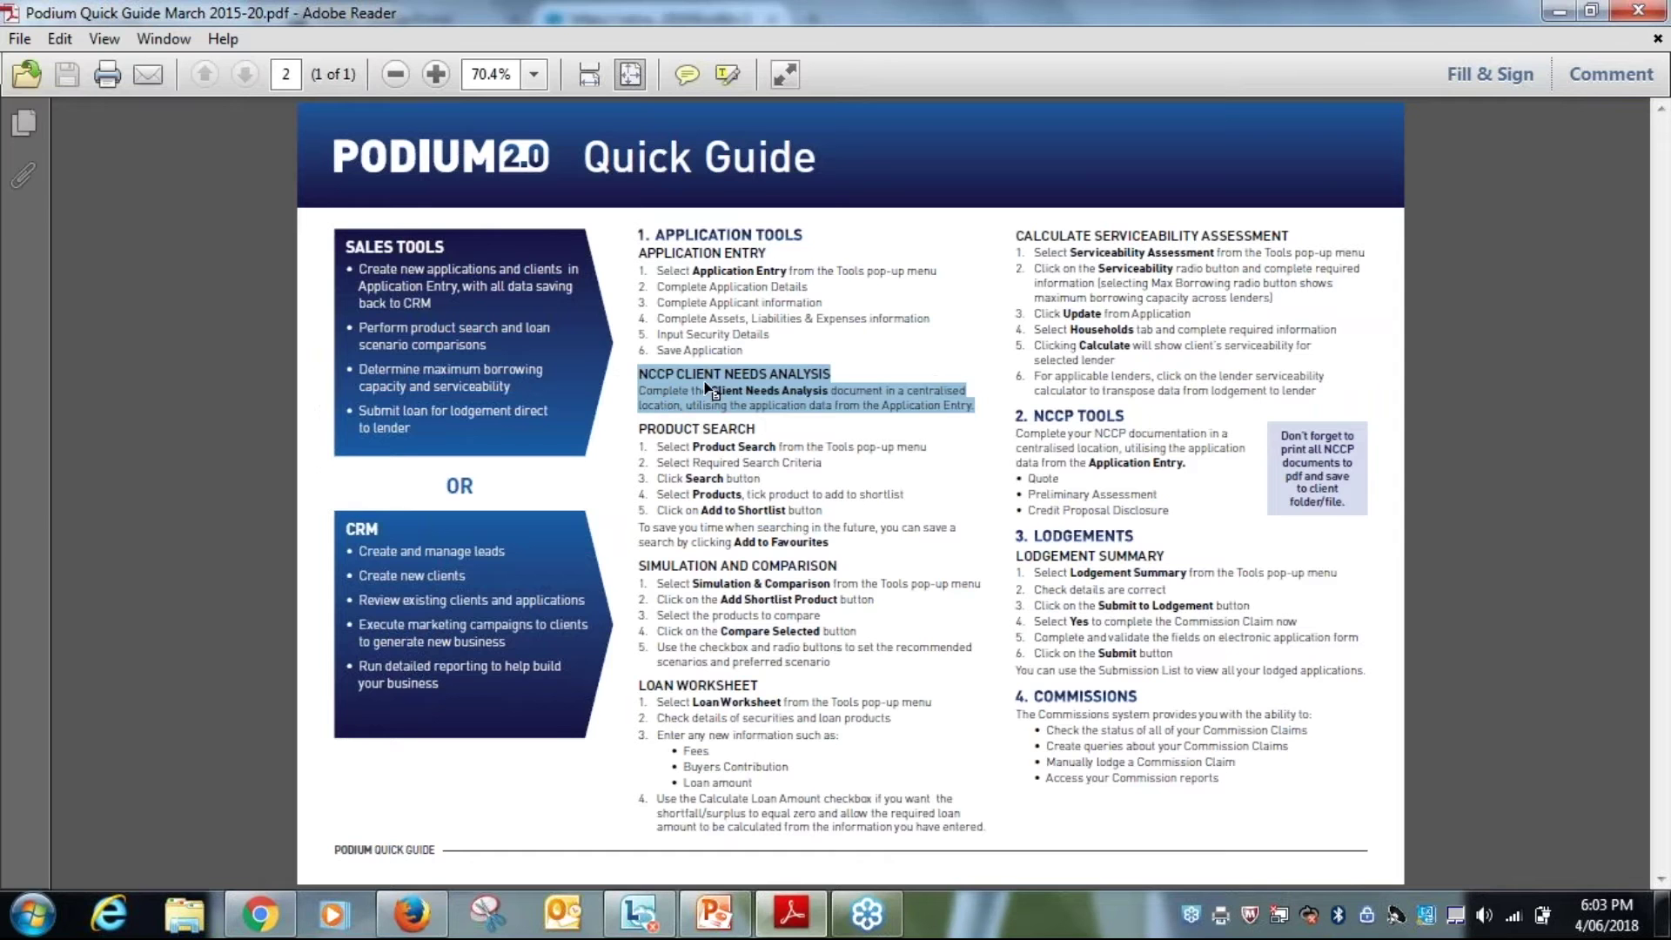
{"action": "left_click", "coordinate": [632, 440]}
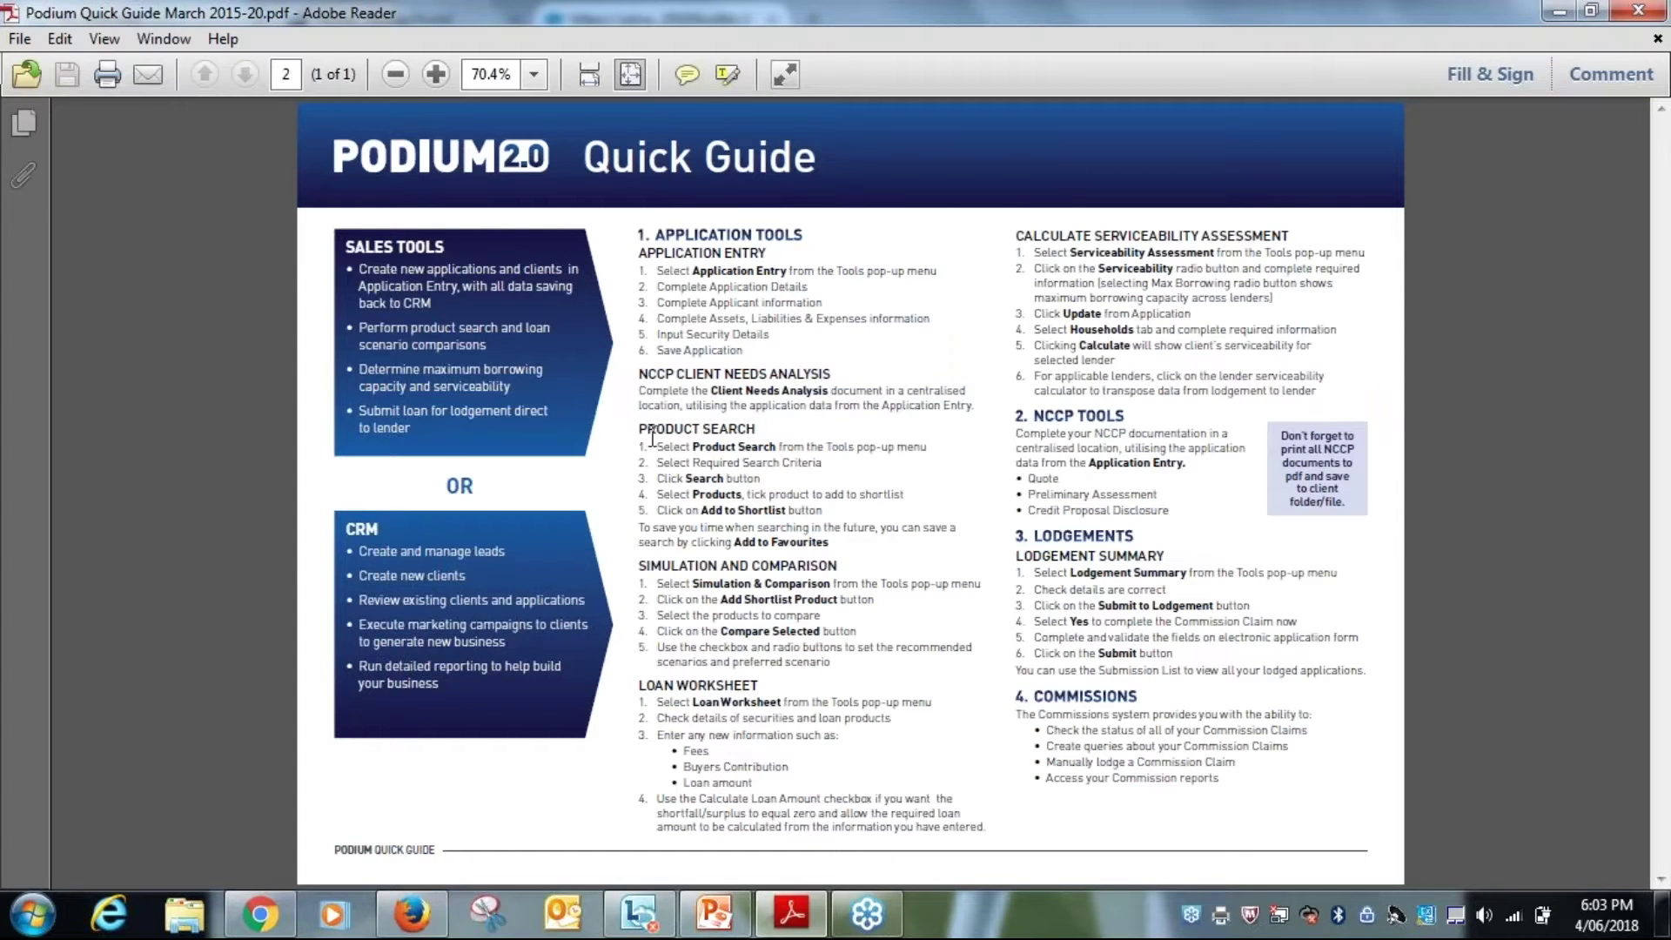
{"action": "left_click_drag", "start_coordinate": [637, 426], "coordinate": [835, 544]}
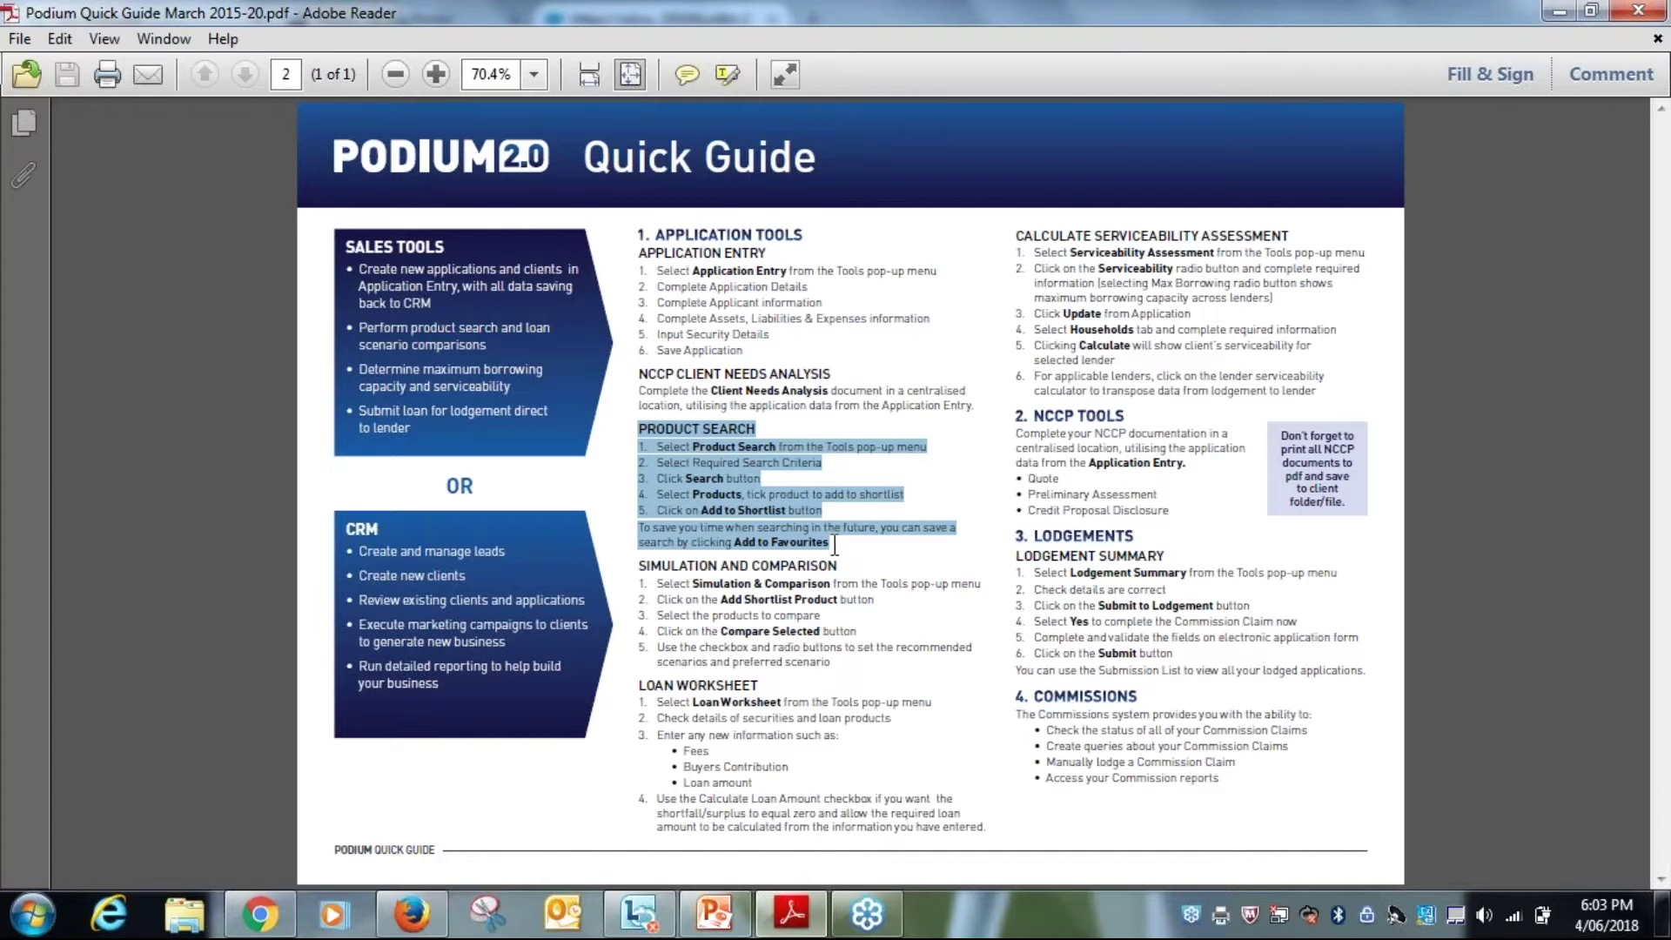
{"action": "left_click", "coordinate": [422, 921]}
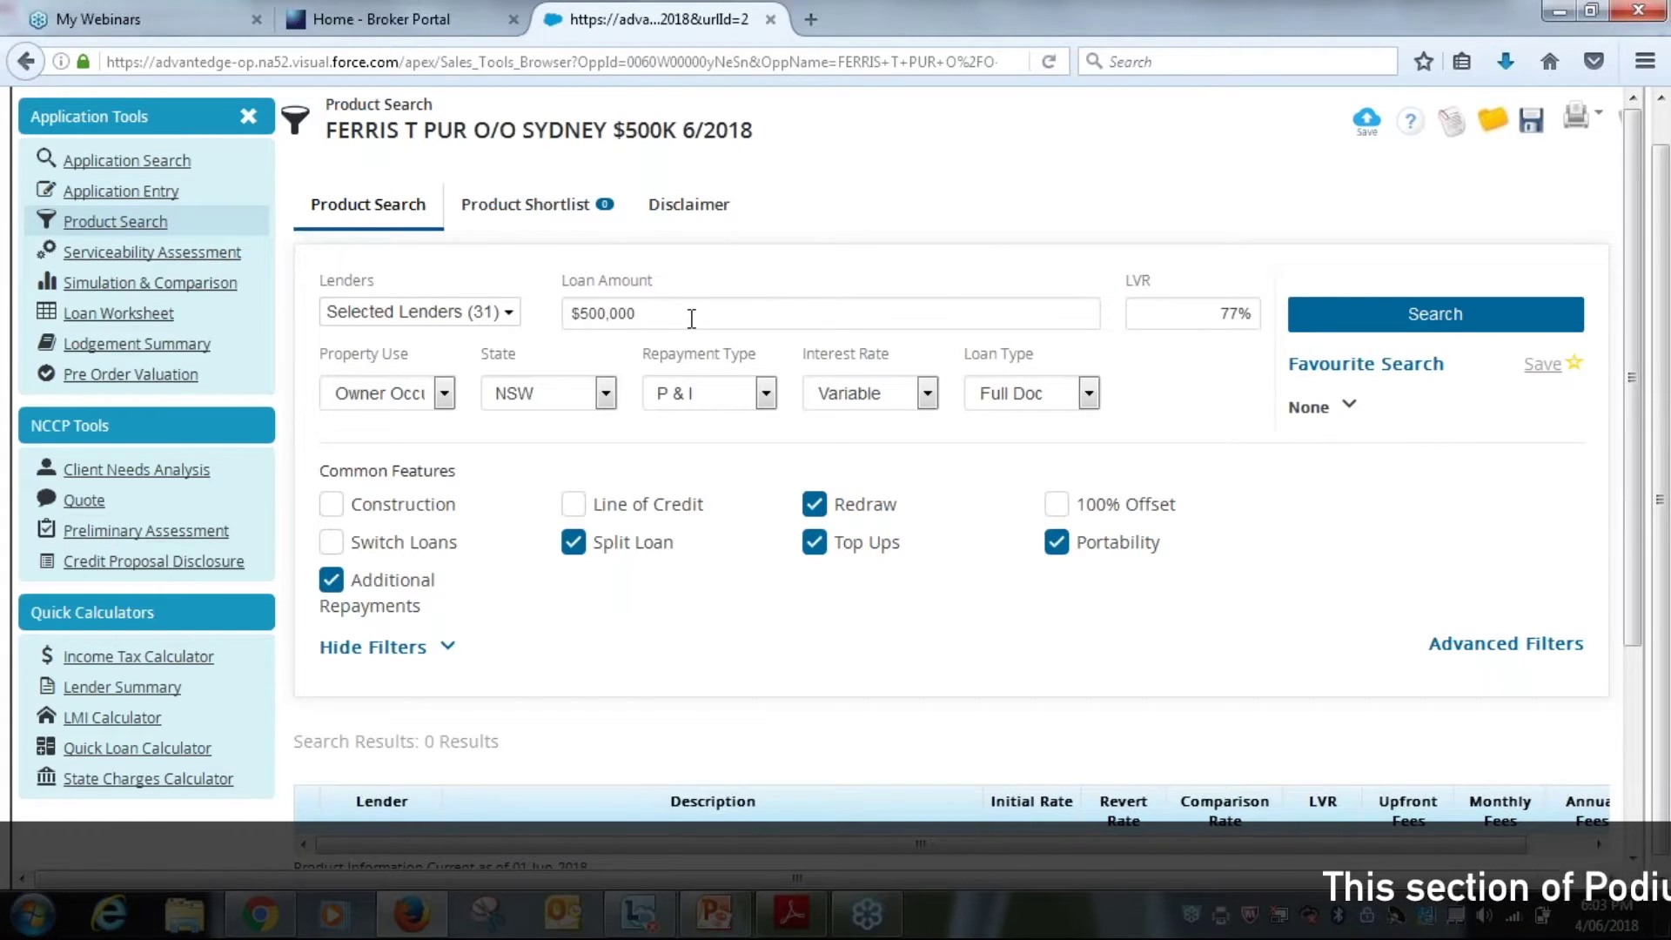
{"action": "left_click", "coordinate": [444, 393]}
{"action": "left_click", "coordinate": [605, 393]}
{"action": "left_click", "coordinate": [604, 392]}
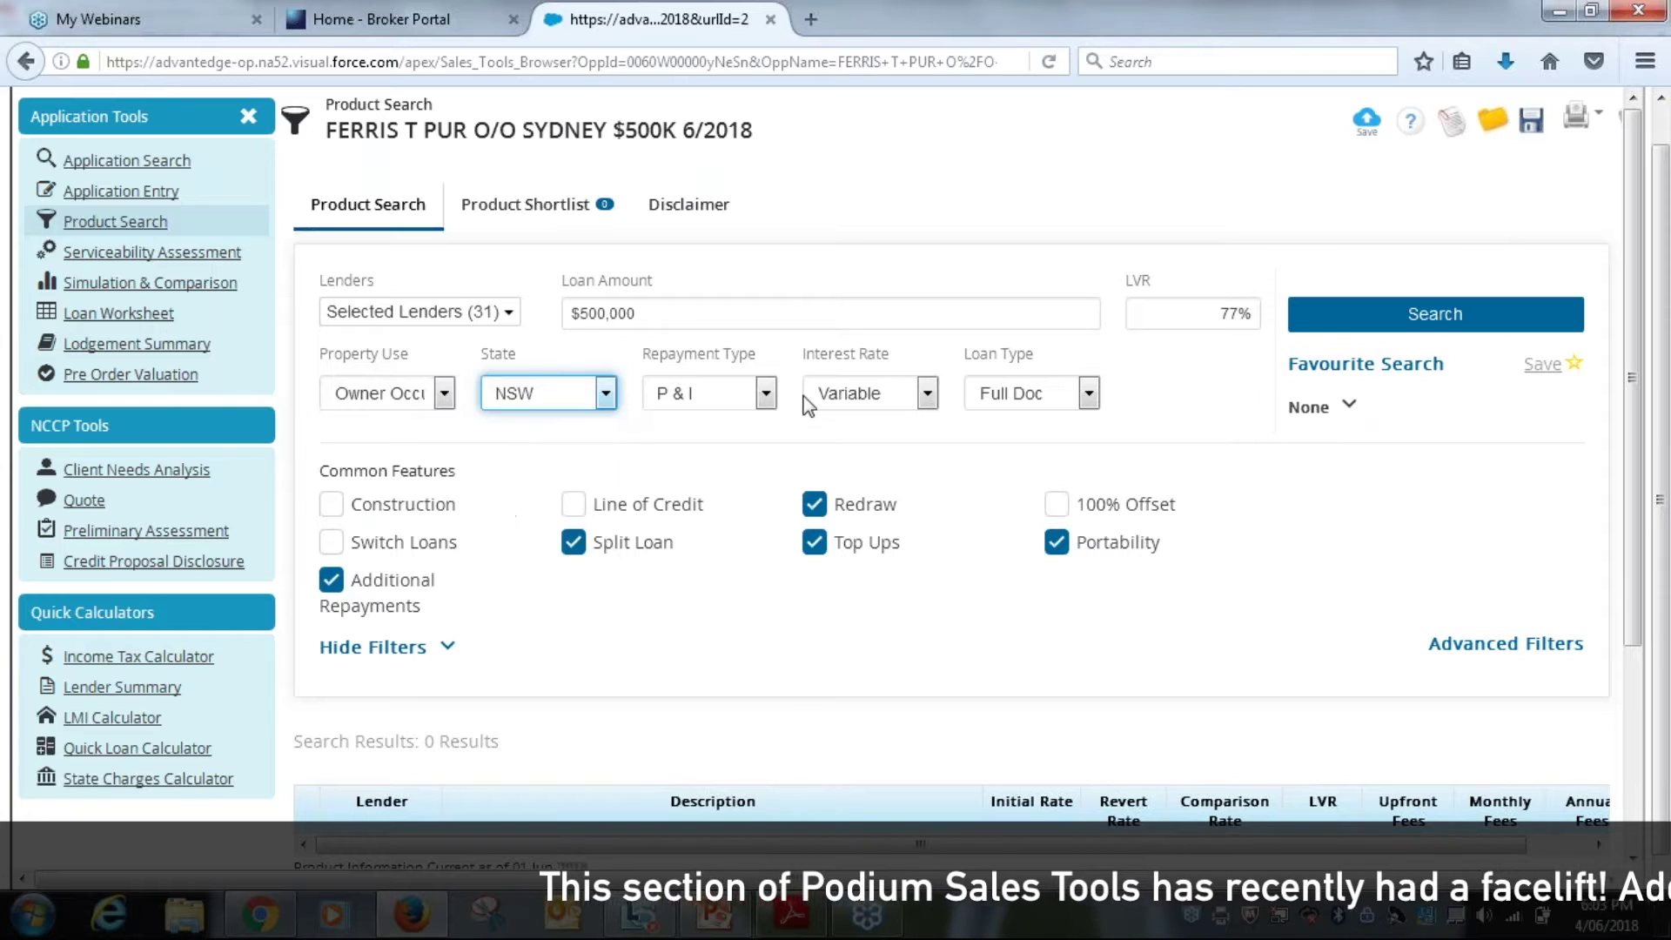
{"action": "left_click", "coordinate": [766, 392]}
{"action": "left_click", "coordinate": [767, 394]}
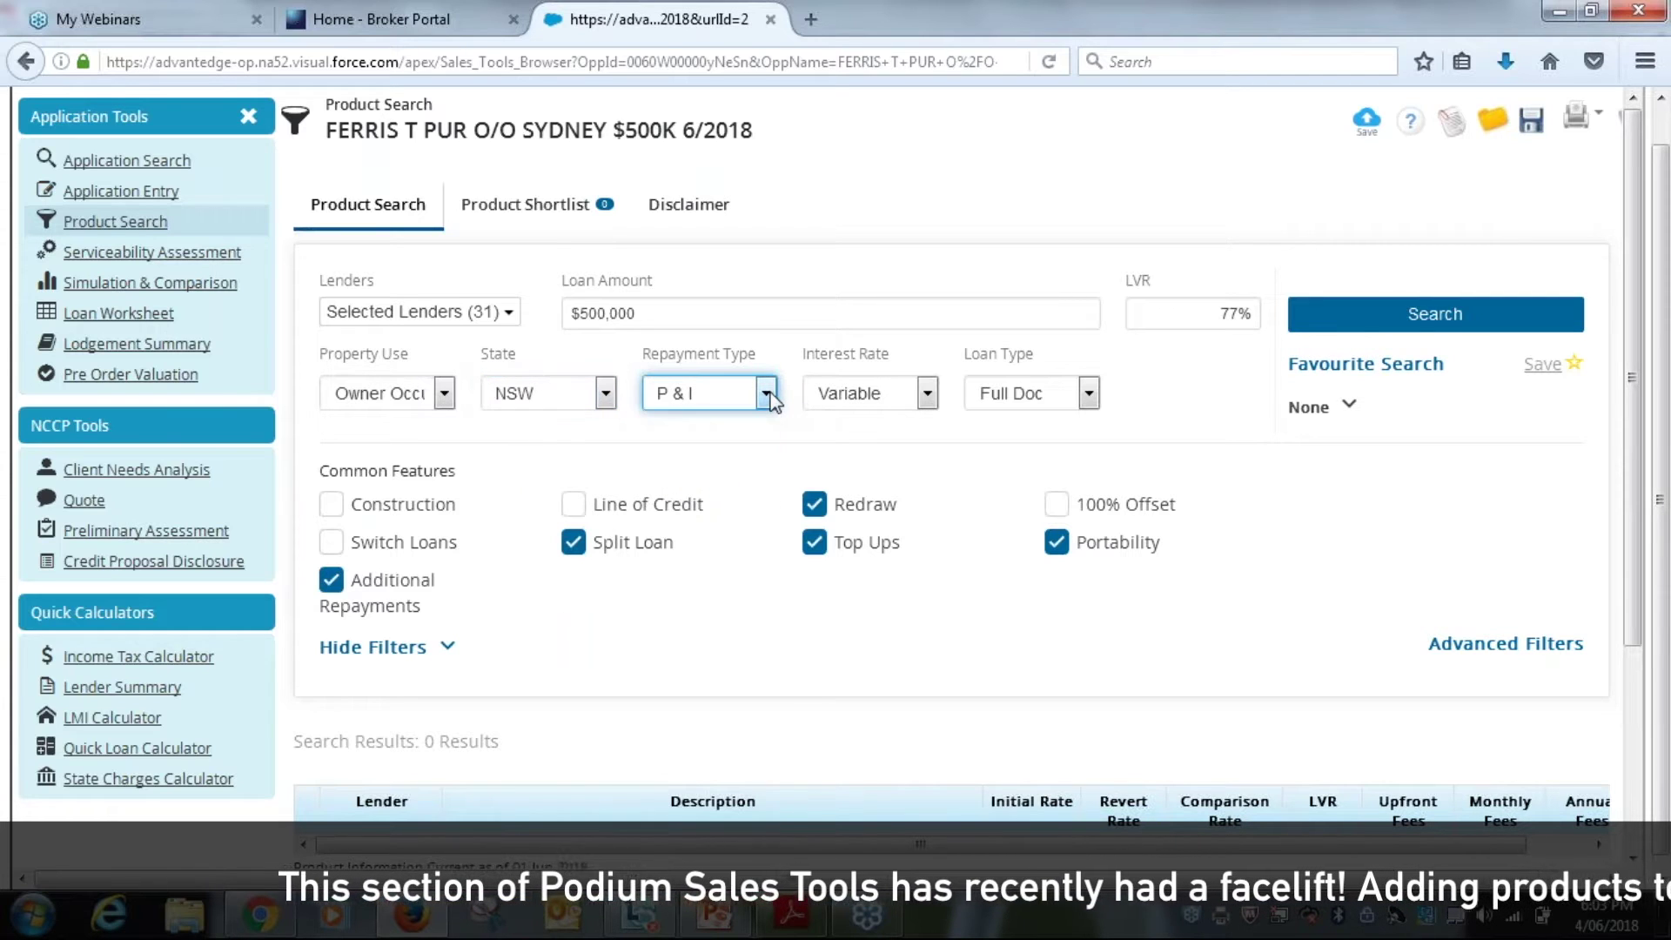
{"action": "left_click", "coordinate": [928, 393]}
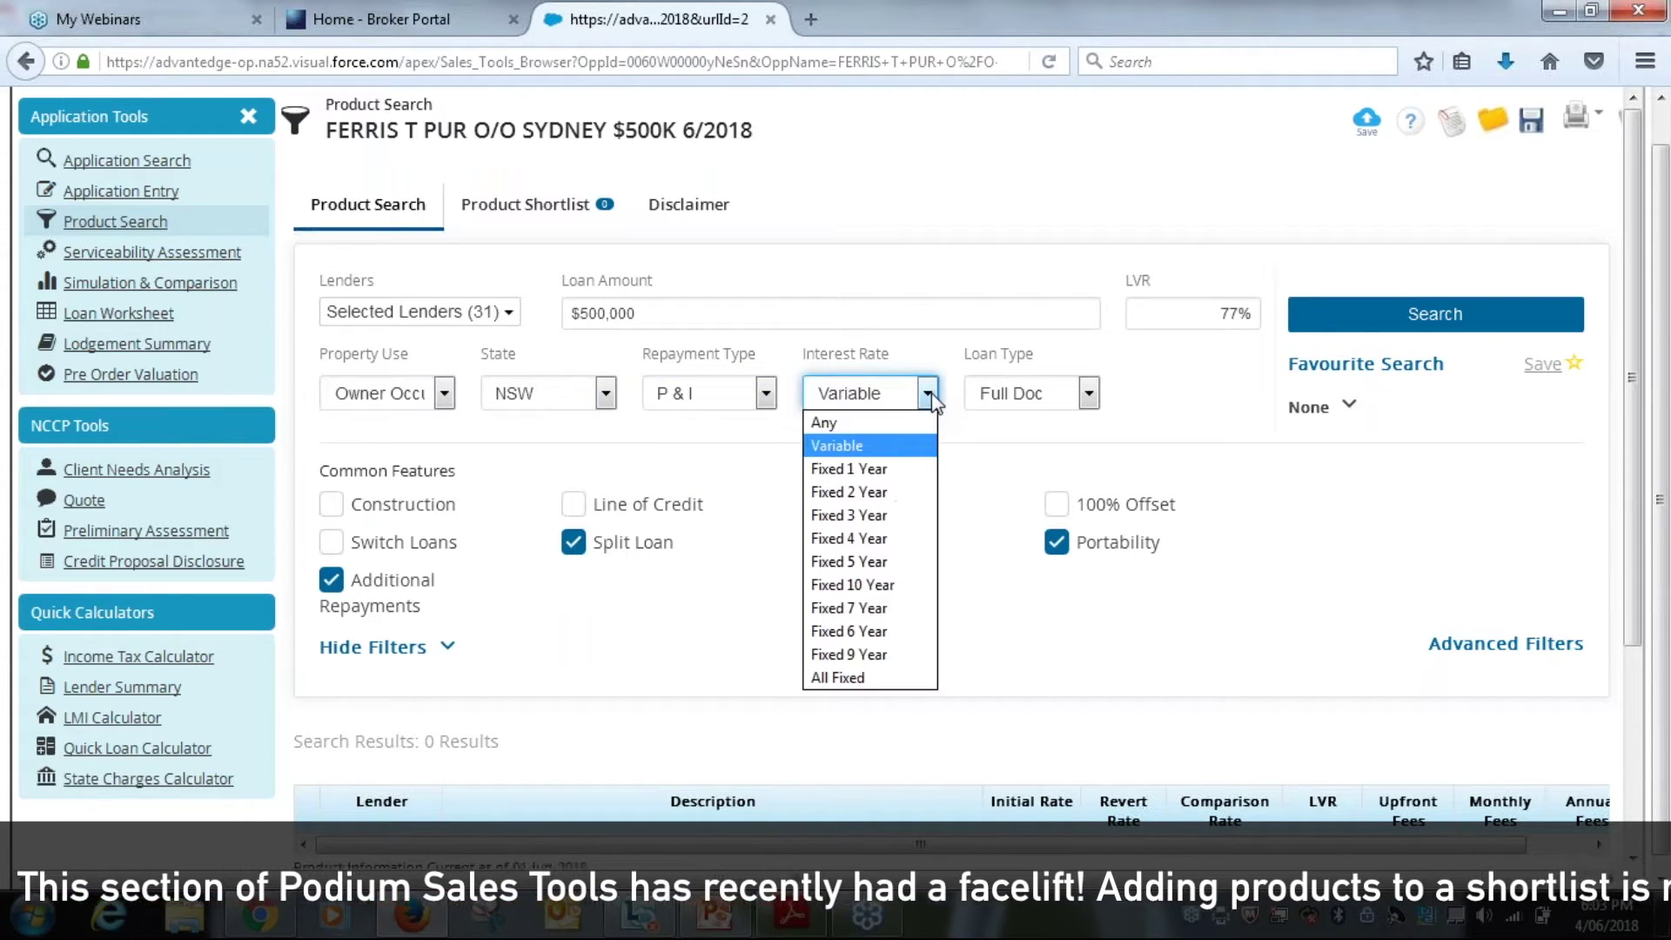
{"action": "left_click", "coordinate": [928, 393]}
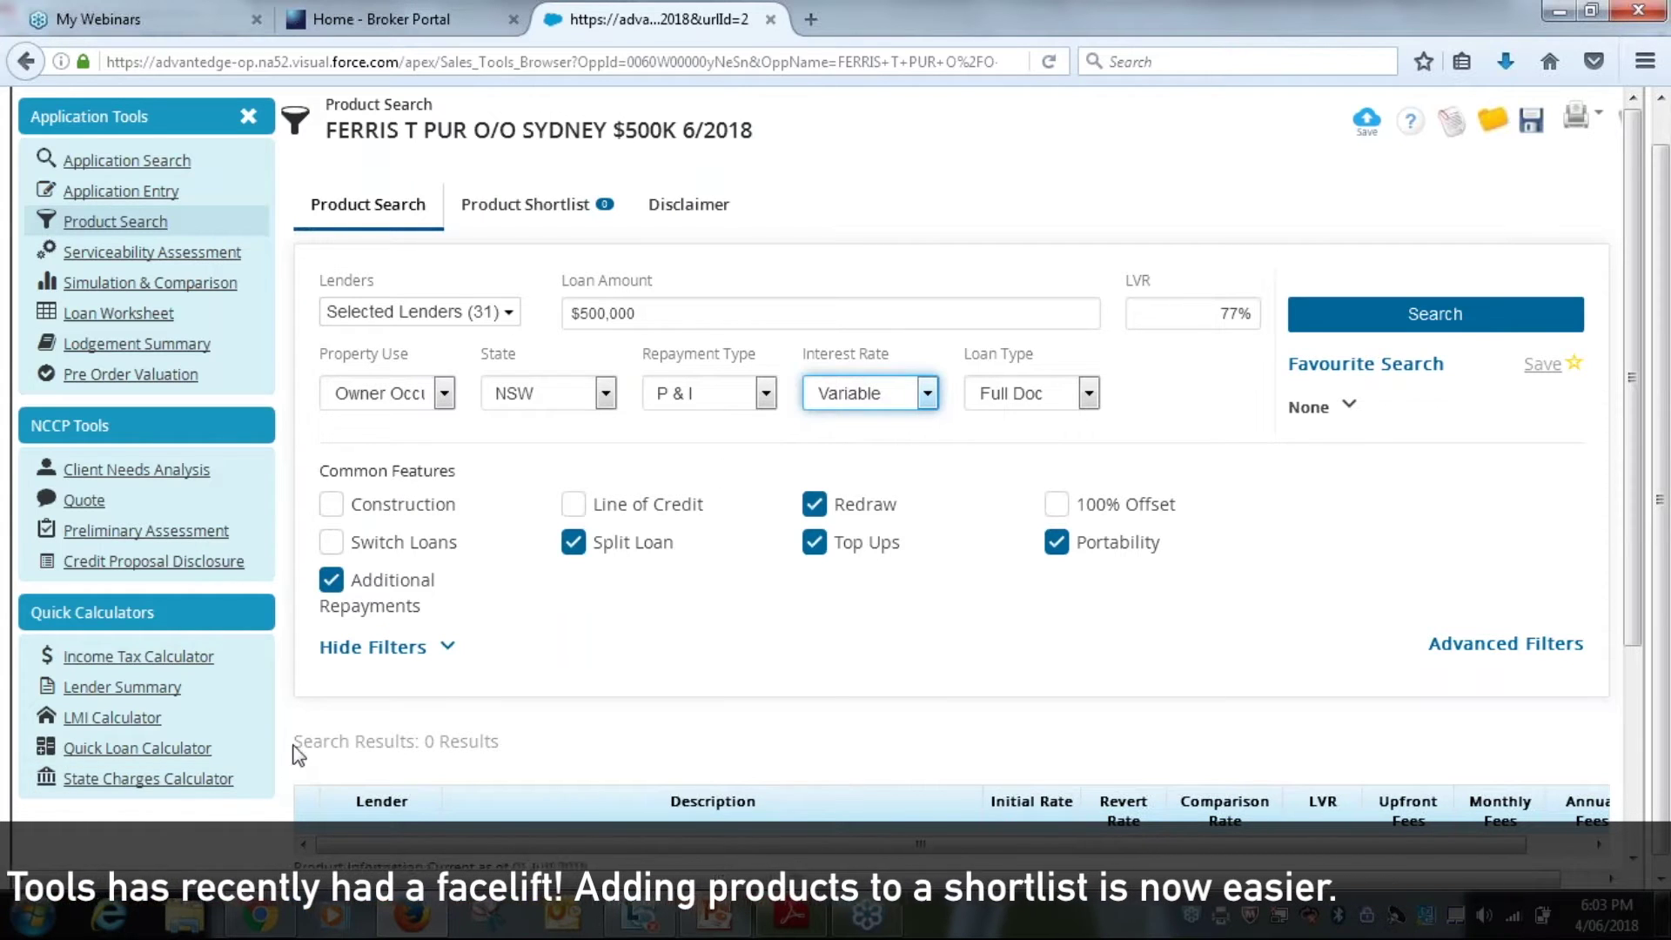
{"action": "left_click_drag", "start_coordinate": [295, 749], "coordinate": [505, 750]}
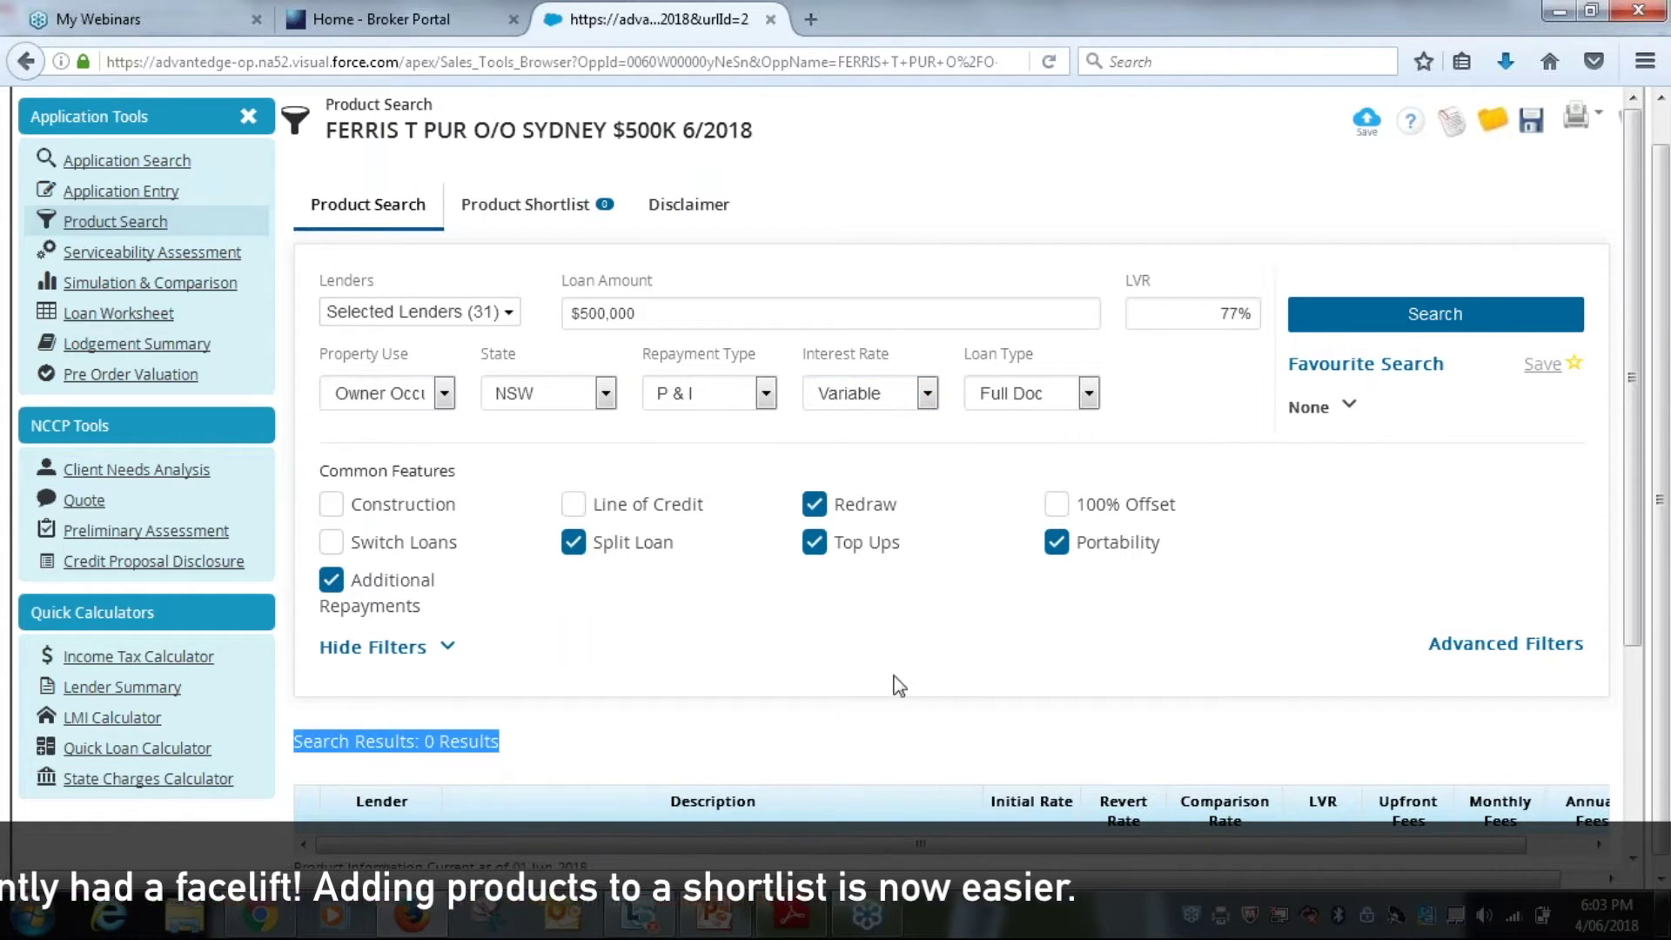
{"action": "scroll", "coordinate": [902, 682], "scroll_direction": "down", "scroll_amount": 1}
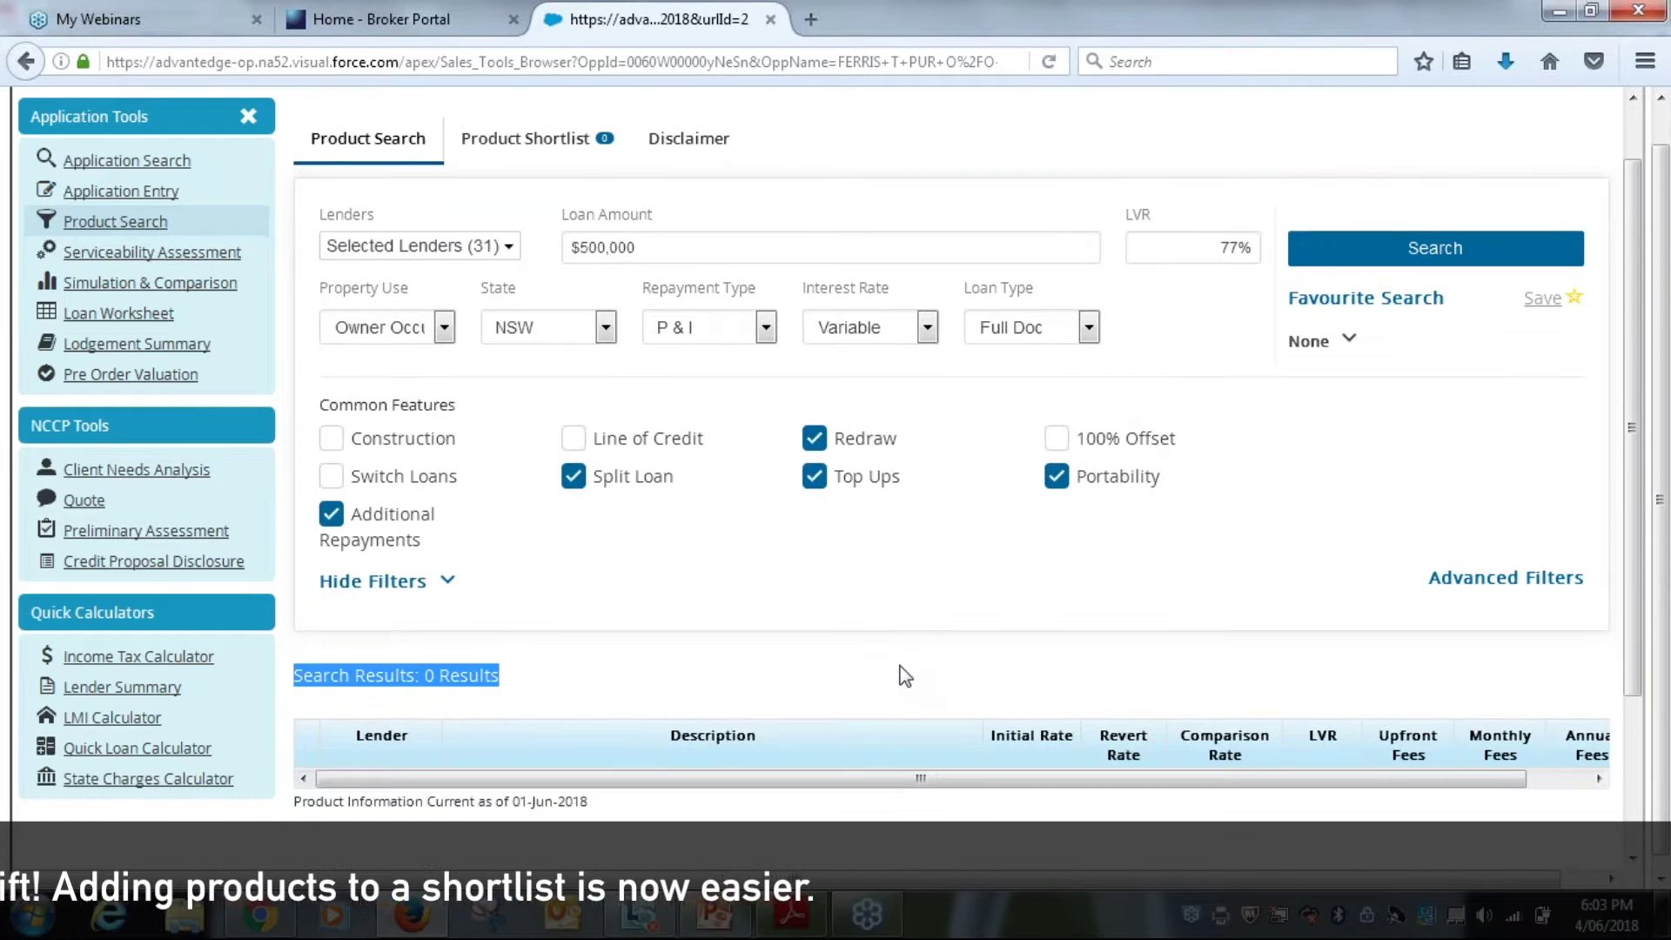
{"action": "scroll", "coordinate": [906, 676], "scroll_direction": "down", "scroll_amount": 3}
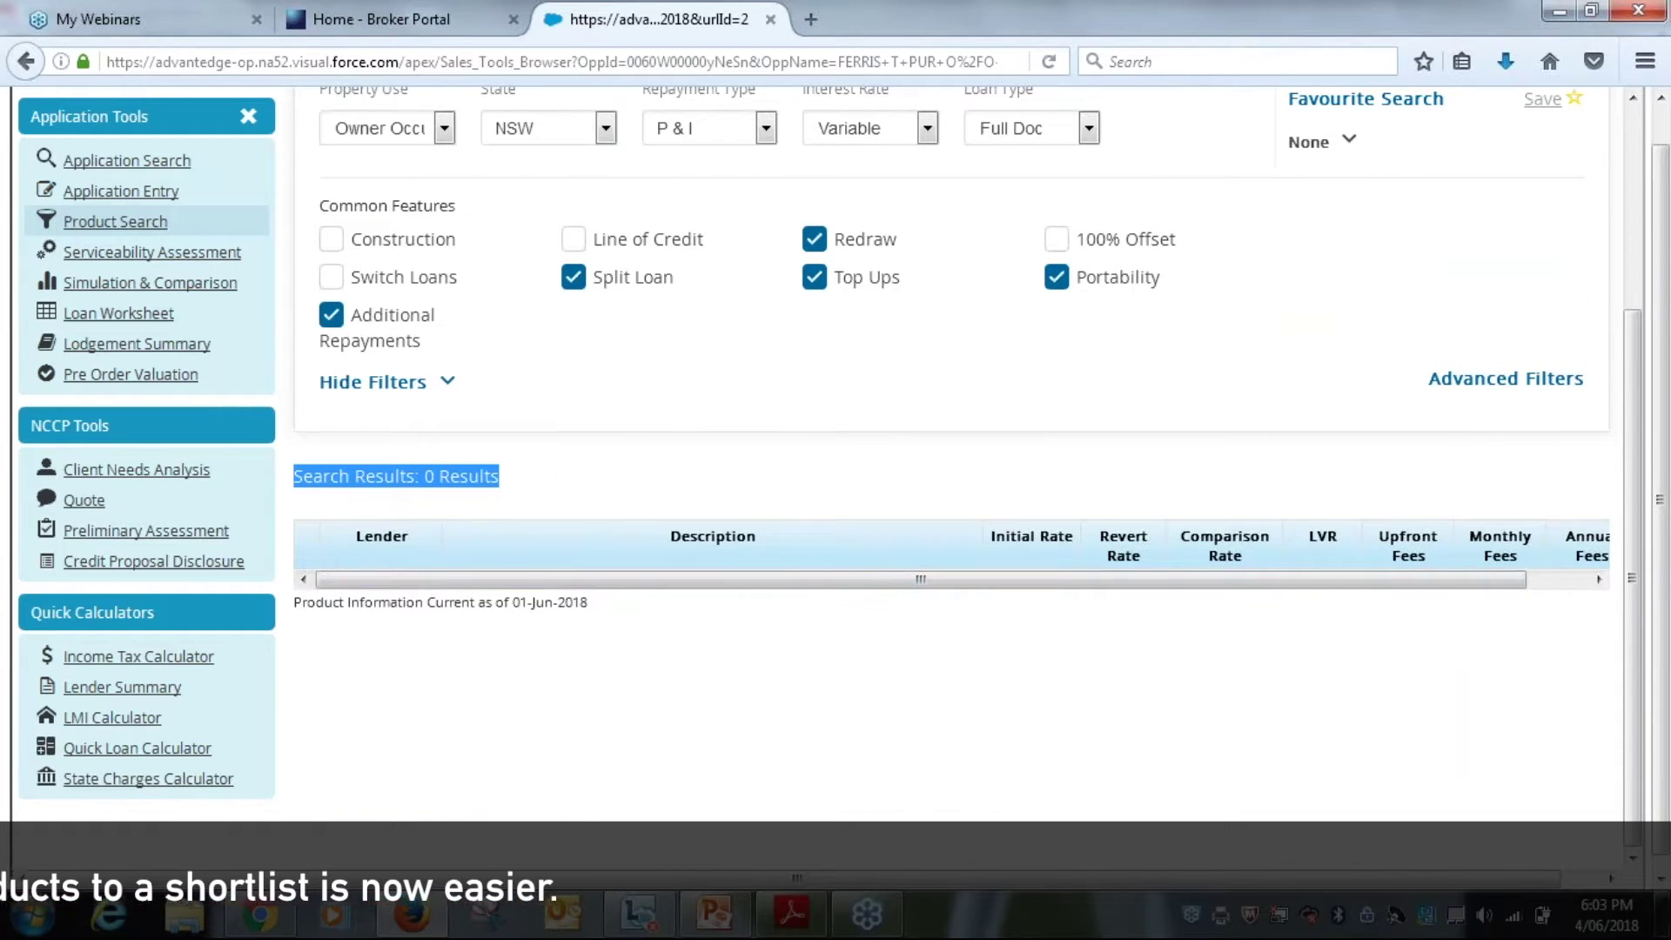
{"action": "scroll", "coordinate": [694, 609], "scroll_direction": "up", "scroll_amount": 1}
{"action": "scroll", "coordinate": [695, 627], "scroll_direction": "up", "scroll_amount": 1}
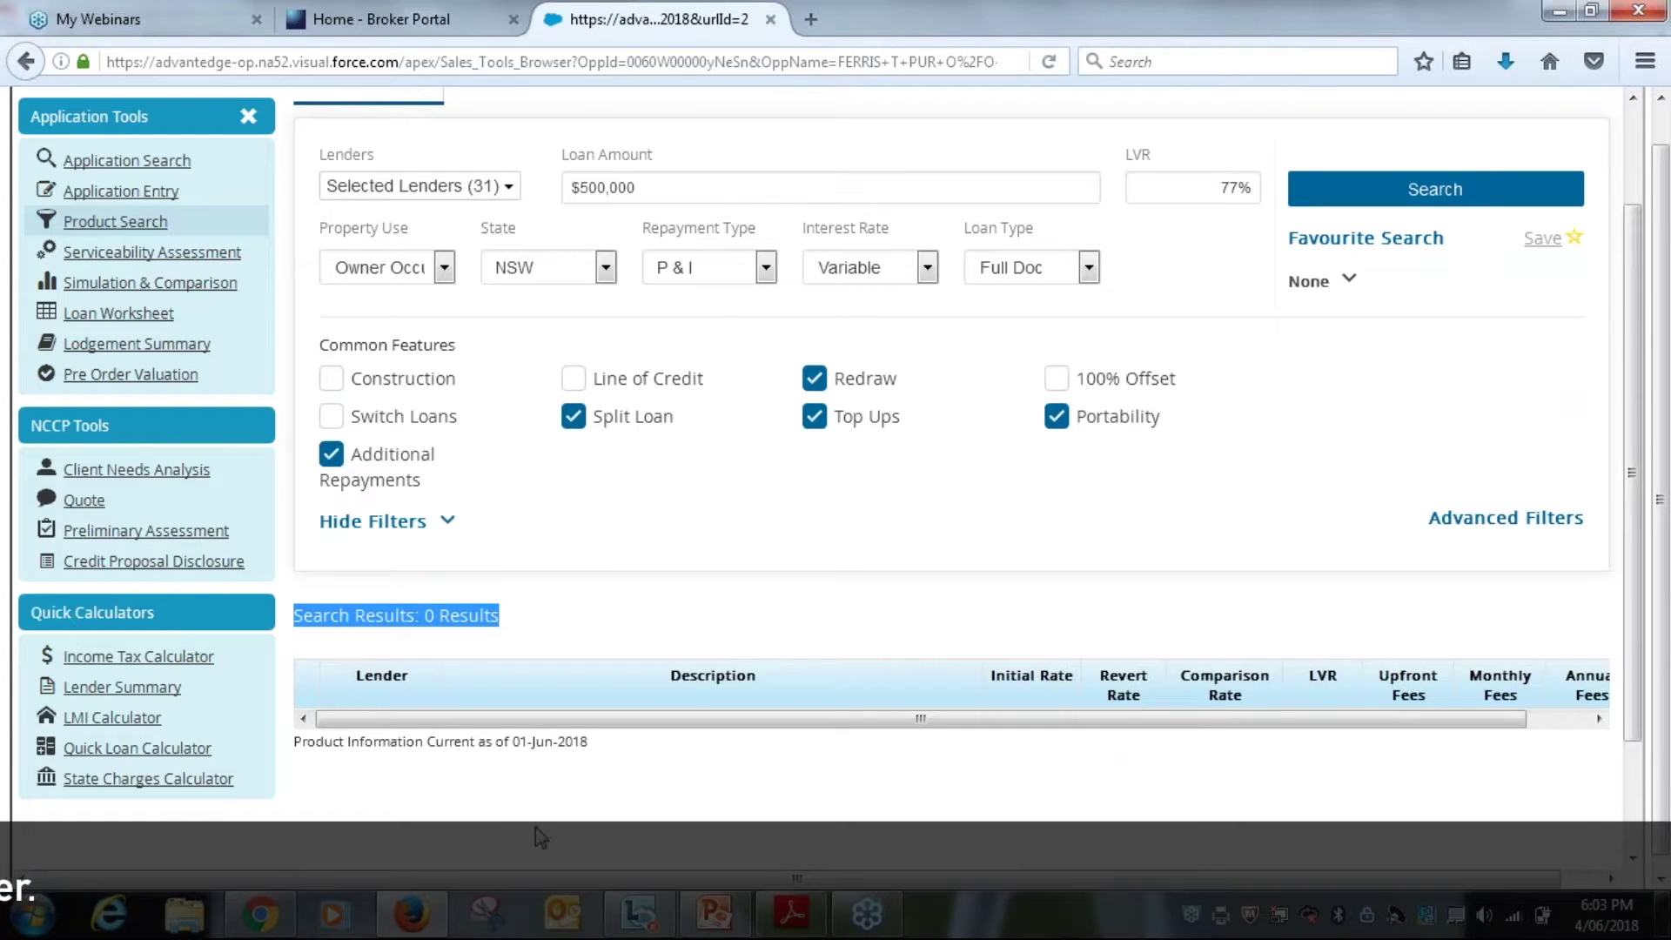
- Search to list the 262 loan products and expand ANZ's Standard Variable Home Loan variants
{"action": "left_click", "coordinate": [1440, 200]}
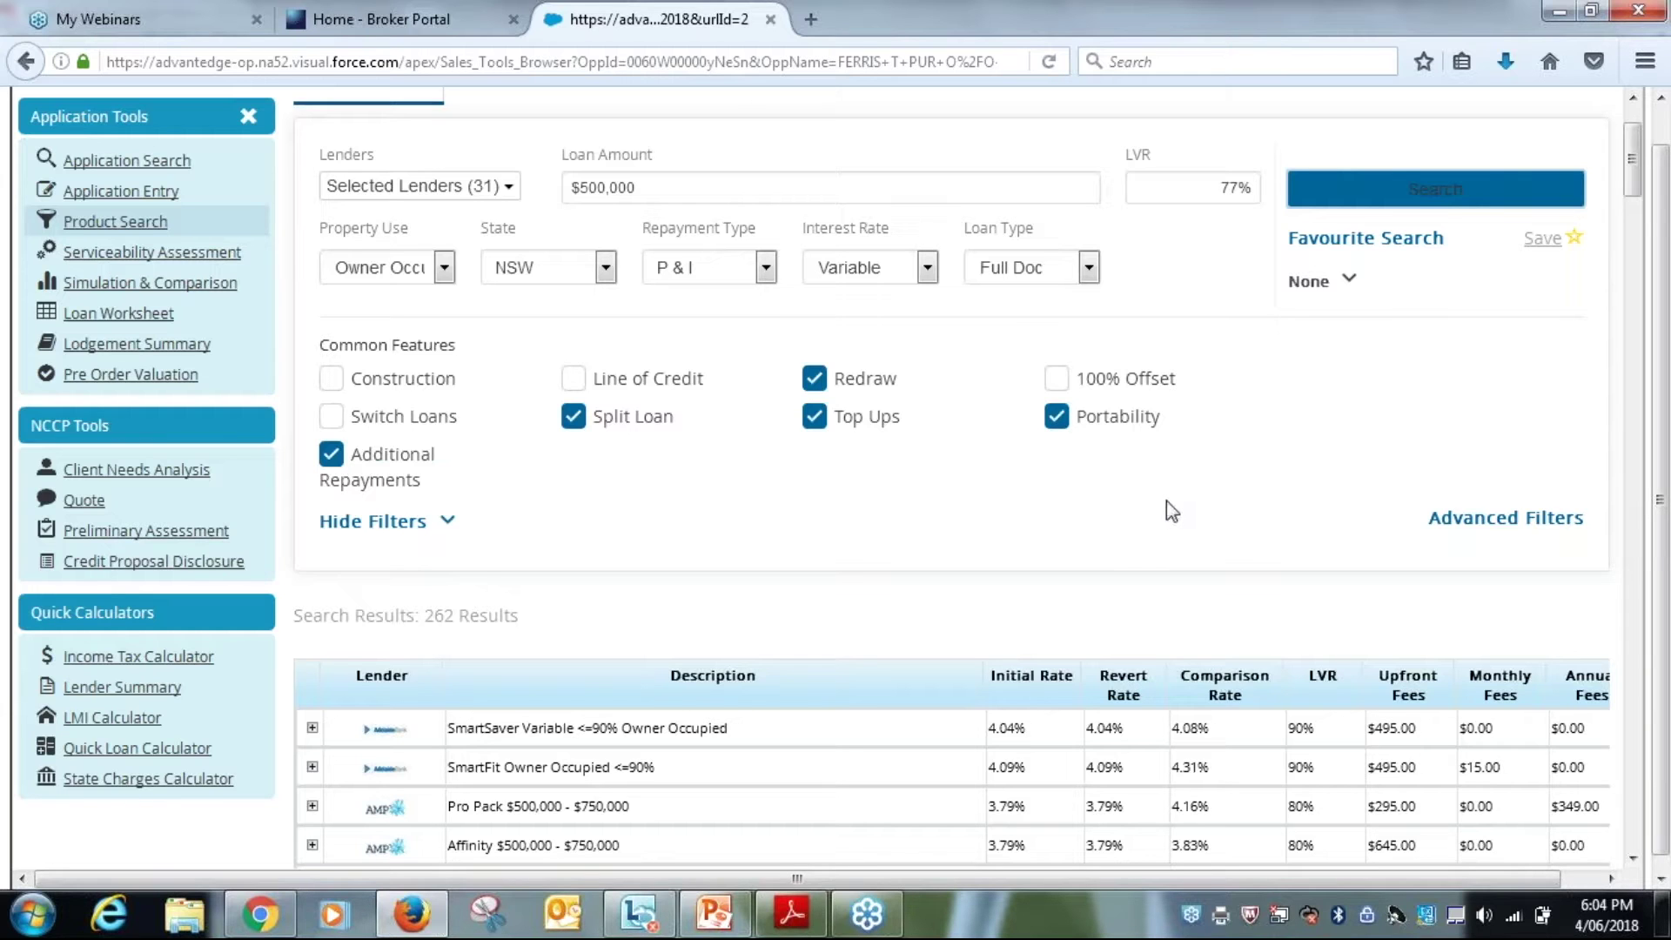
{"action": "scroll", "coordinate": [1166, 501], "scroll_direction": "down", "scroll_amount": 1}
{"action": "scroll", "coordinate": [1170, 509], "scroll_direction": "down", "scroll_amount": 4}
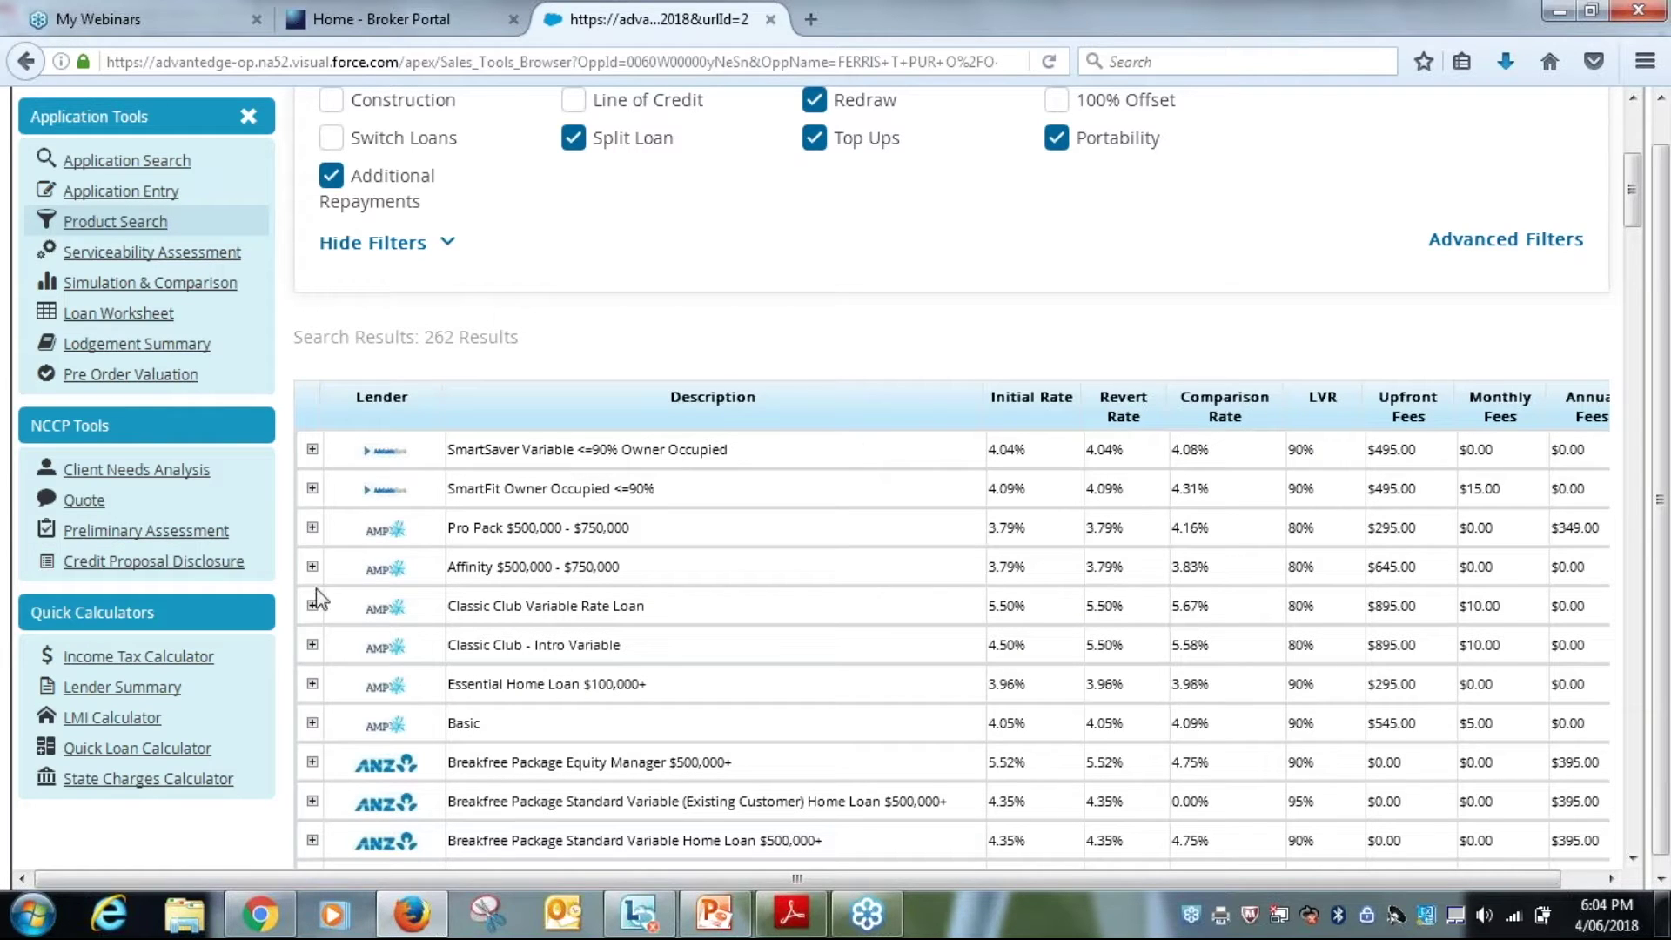
{"action": "scroll", "coordinate": [396, 596], "scroll_direction": "down", "scroll_amount": 1}
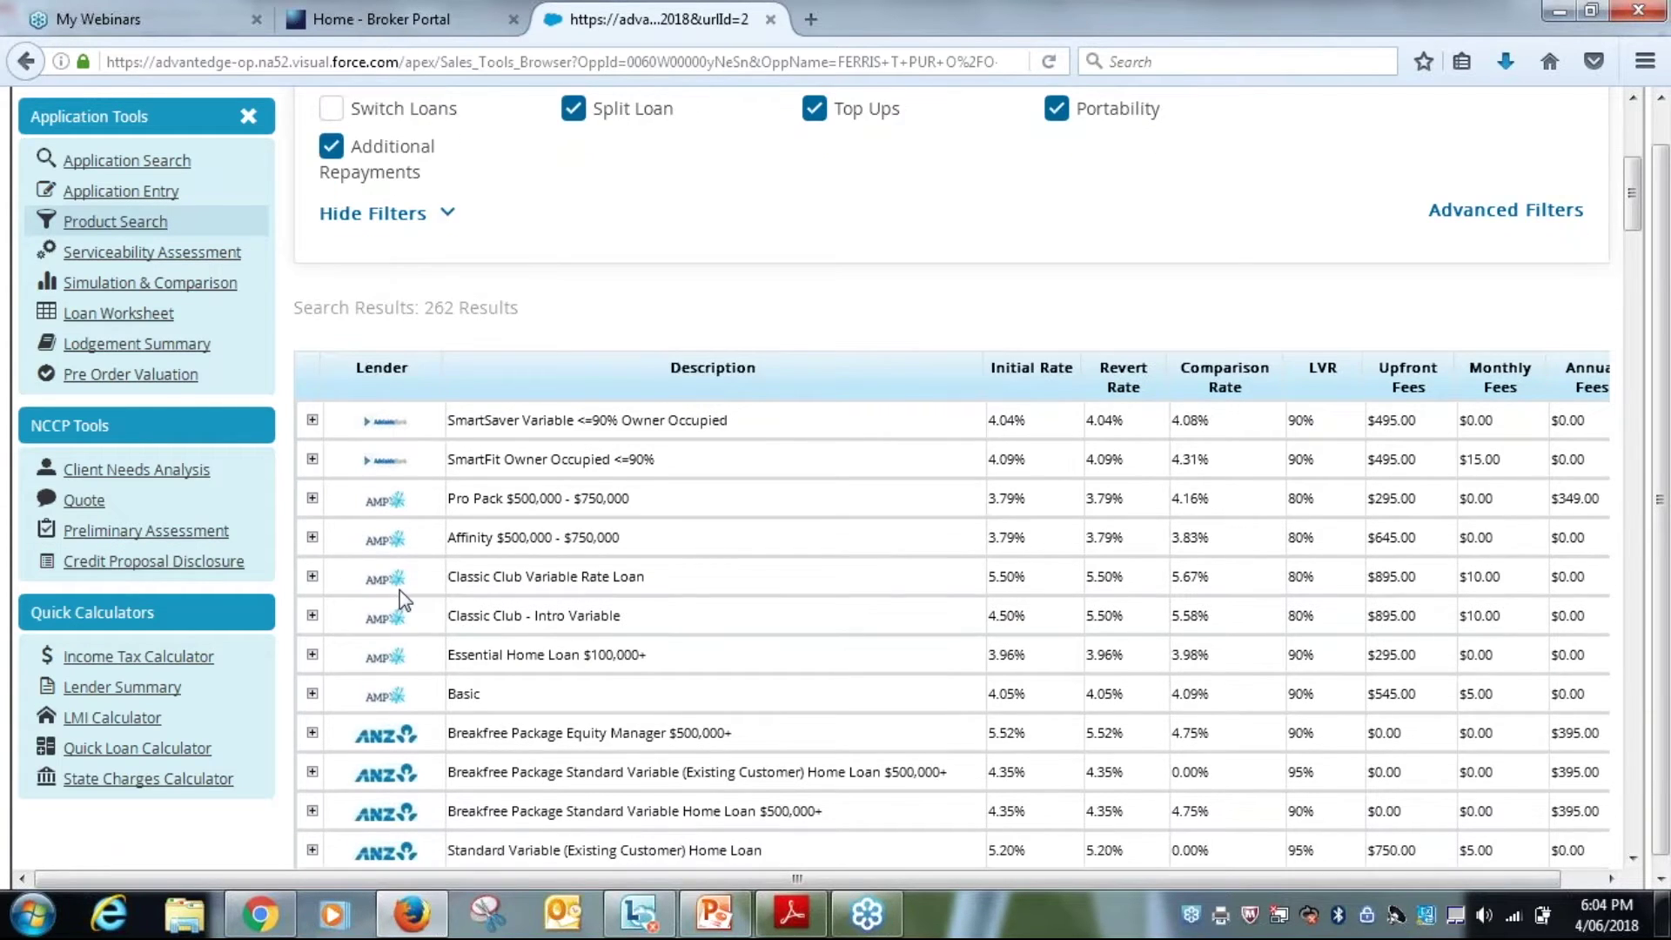
{"action": "scroll", "coordinate": [401, 599], "scroll_direction": "down", "scroll_amount": 3}
{"action": "scroll", "coordinate": [403, 589], "scroll_direction": "down", "scroll_amount": 2}
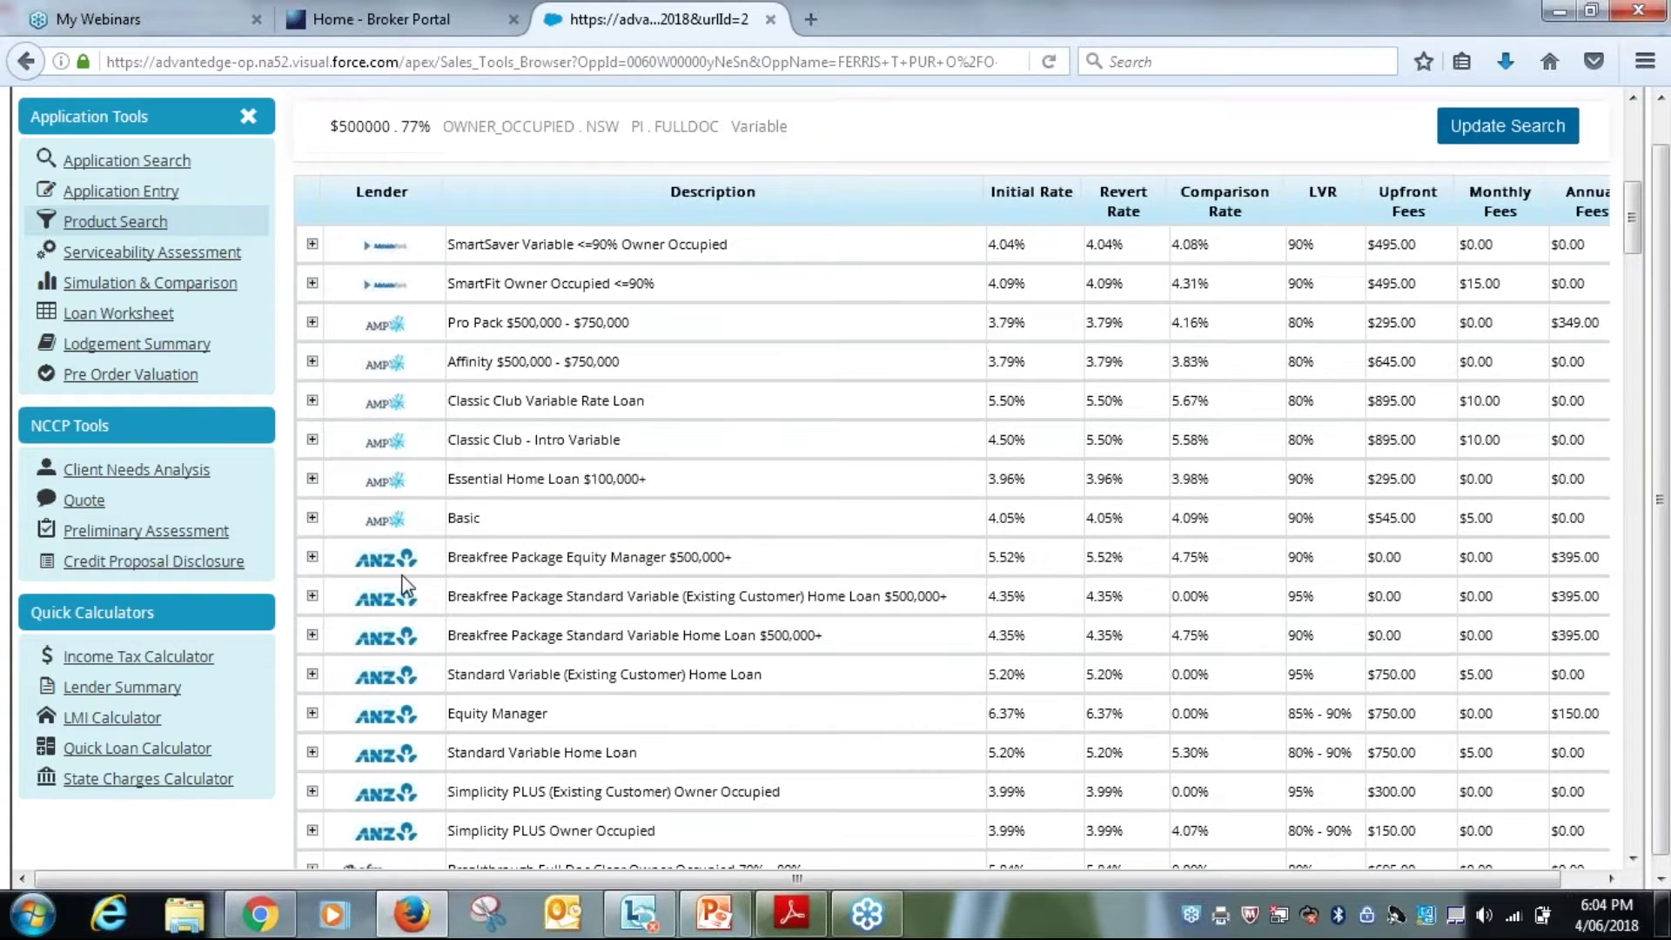
{"action": "scroll", "coordinate": [402, 587], "scroll_direction": "down", "scroll_amount": 4}
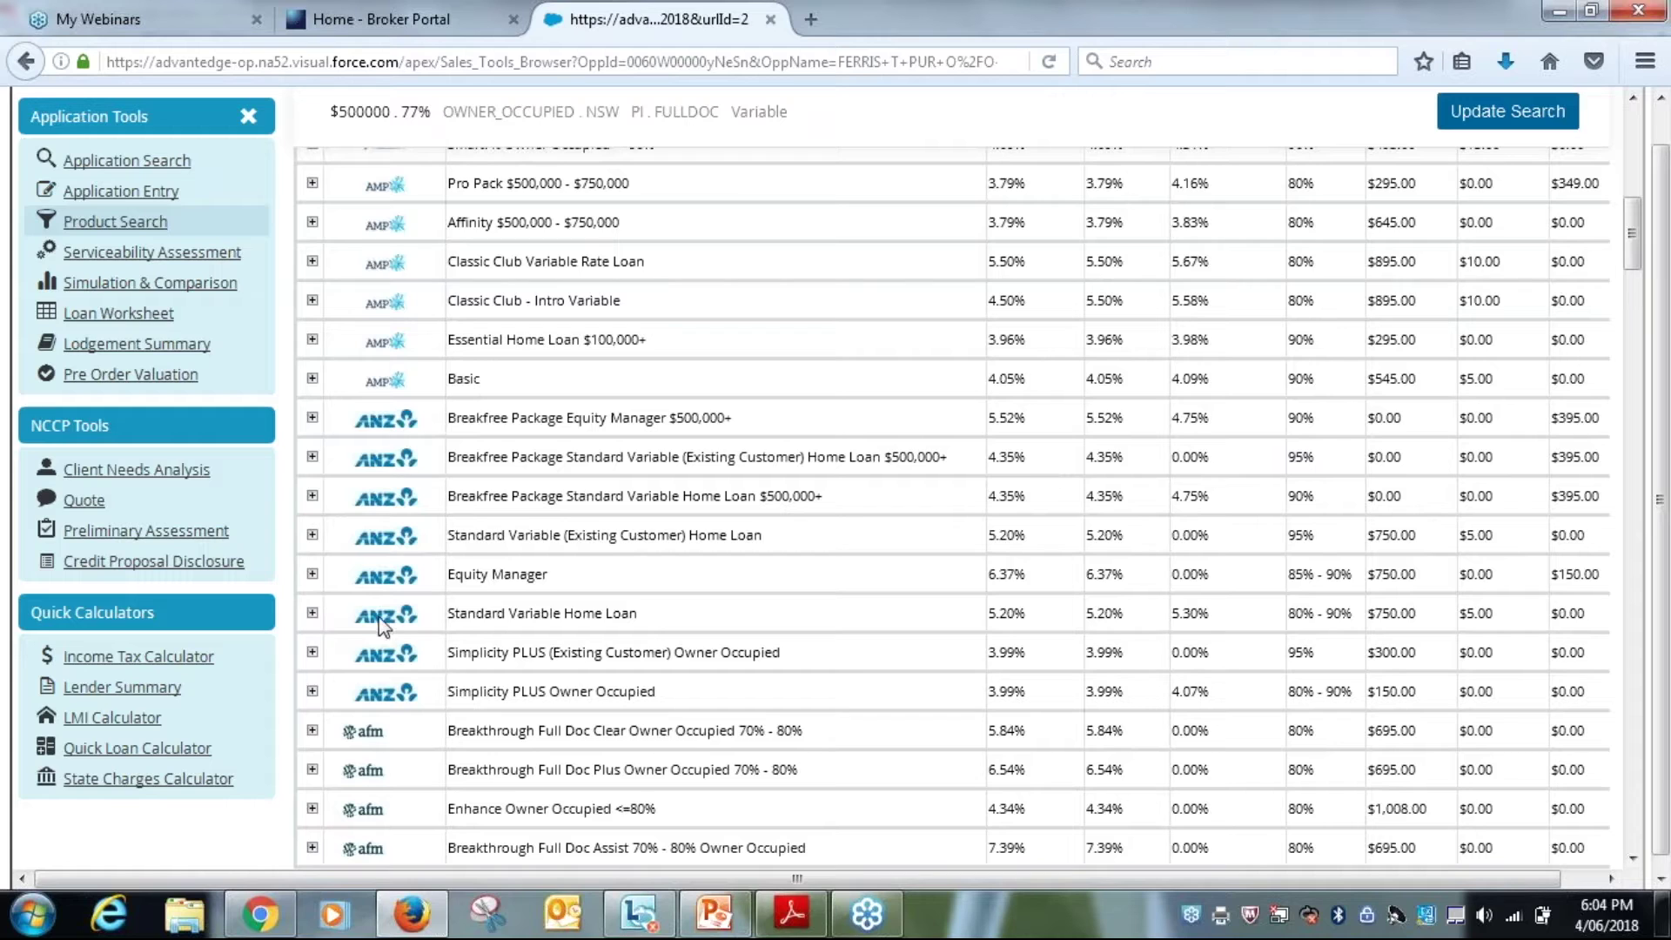
{"action": "left_click", "coordinate": [312, 613]}
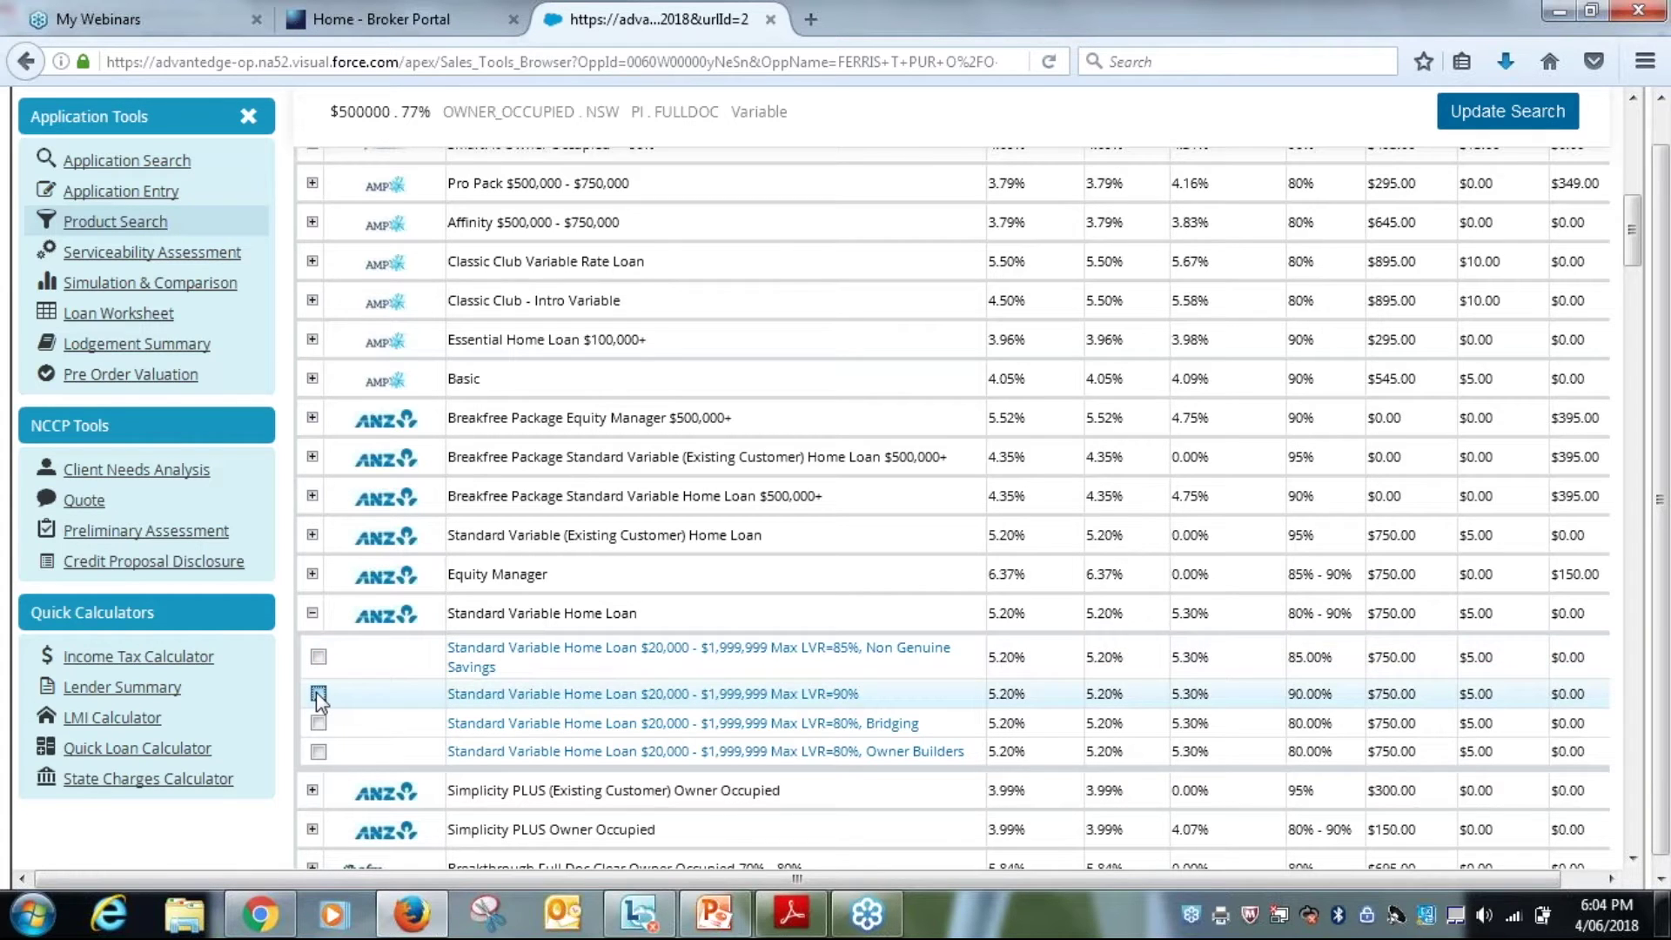
- Shortlist the Max LVR=90% variant, collapse the group, and sort results by initial rate ascending
{"action": "left_click", "coordinate": [318, 694]}
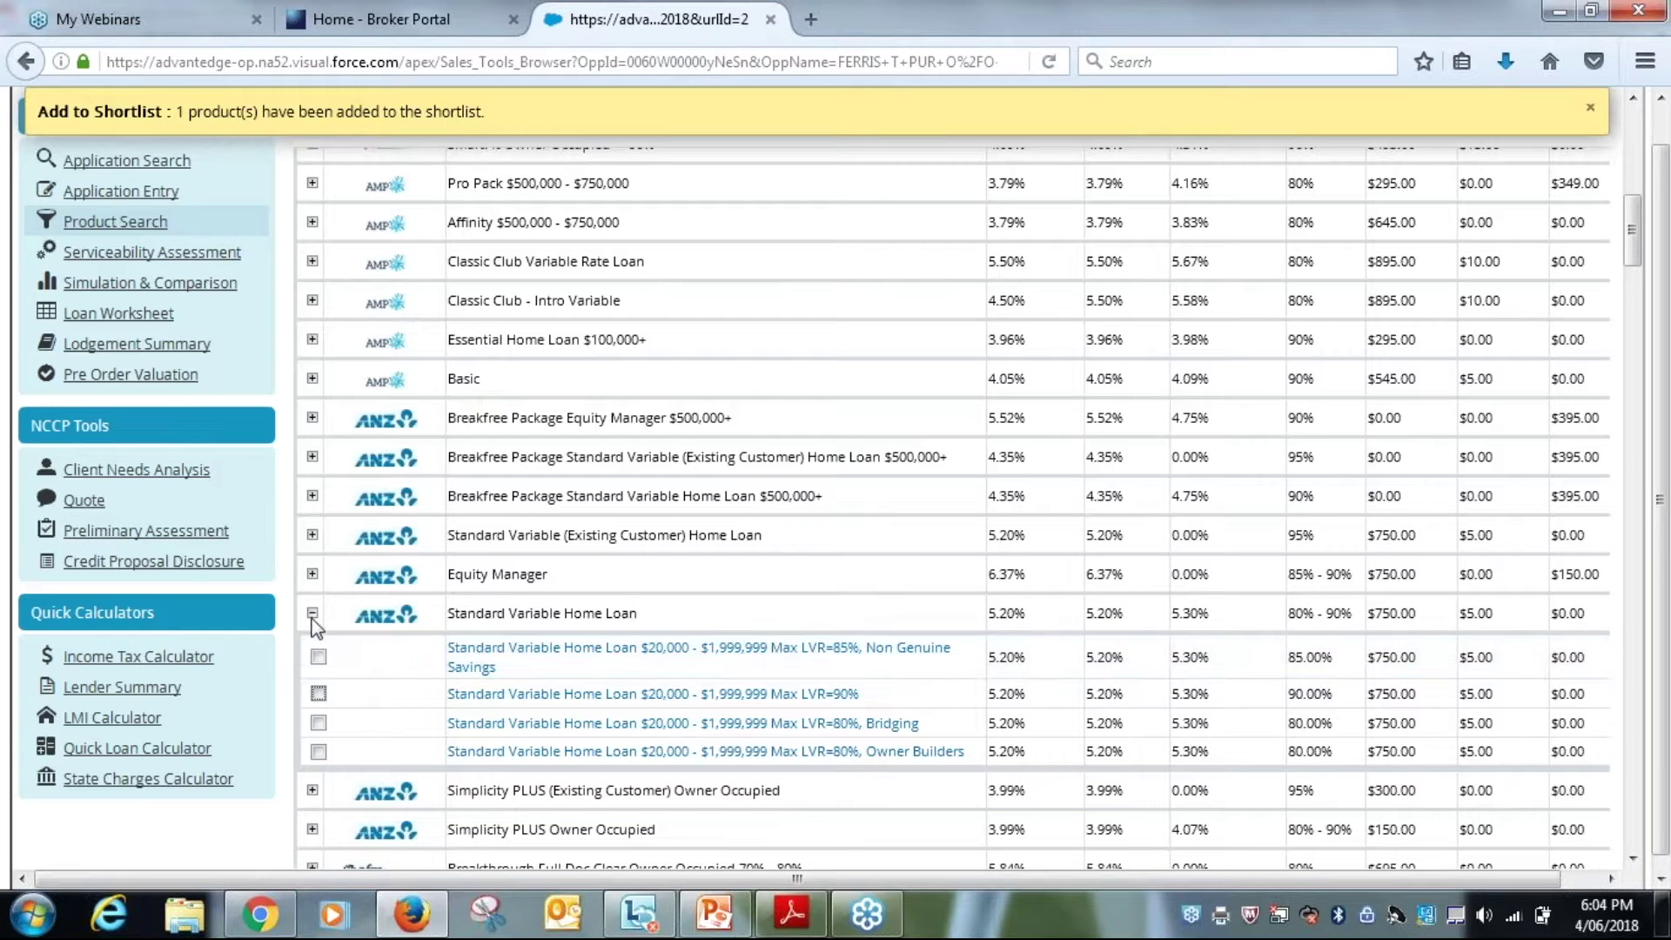
{"action": "left_click", "coordinate": [311, 612]}
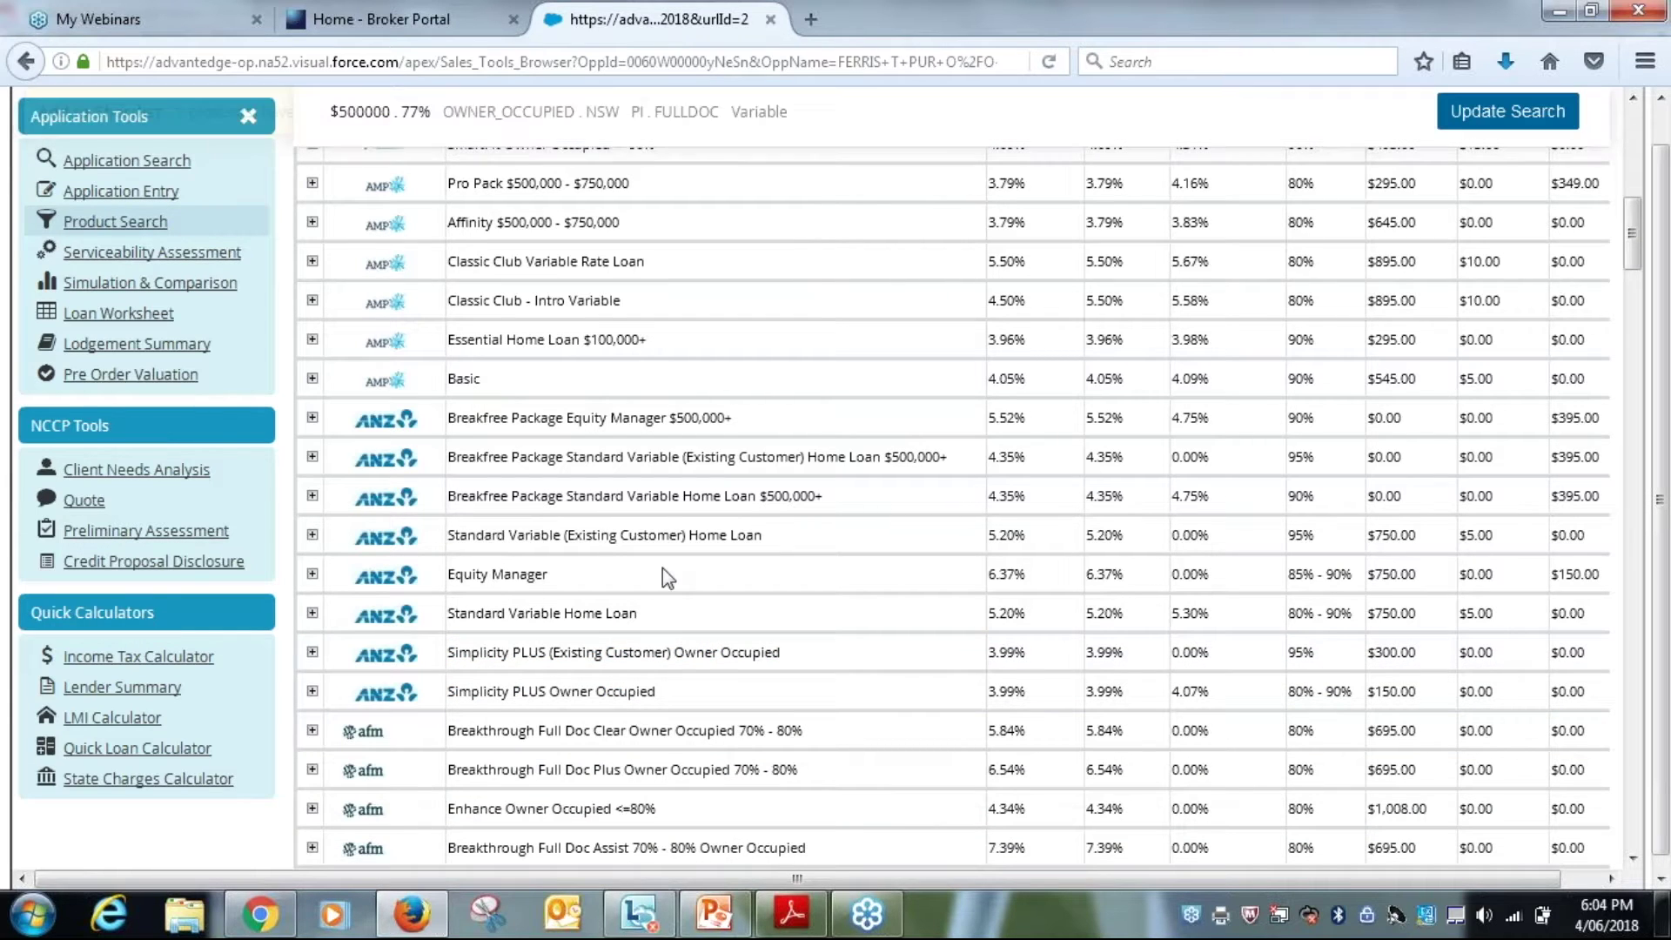
{"action": "scroll", "coordinate": [662, 568], "scroll_direction": "up", "scroll_amount": 4}
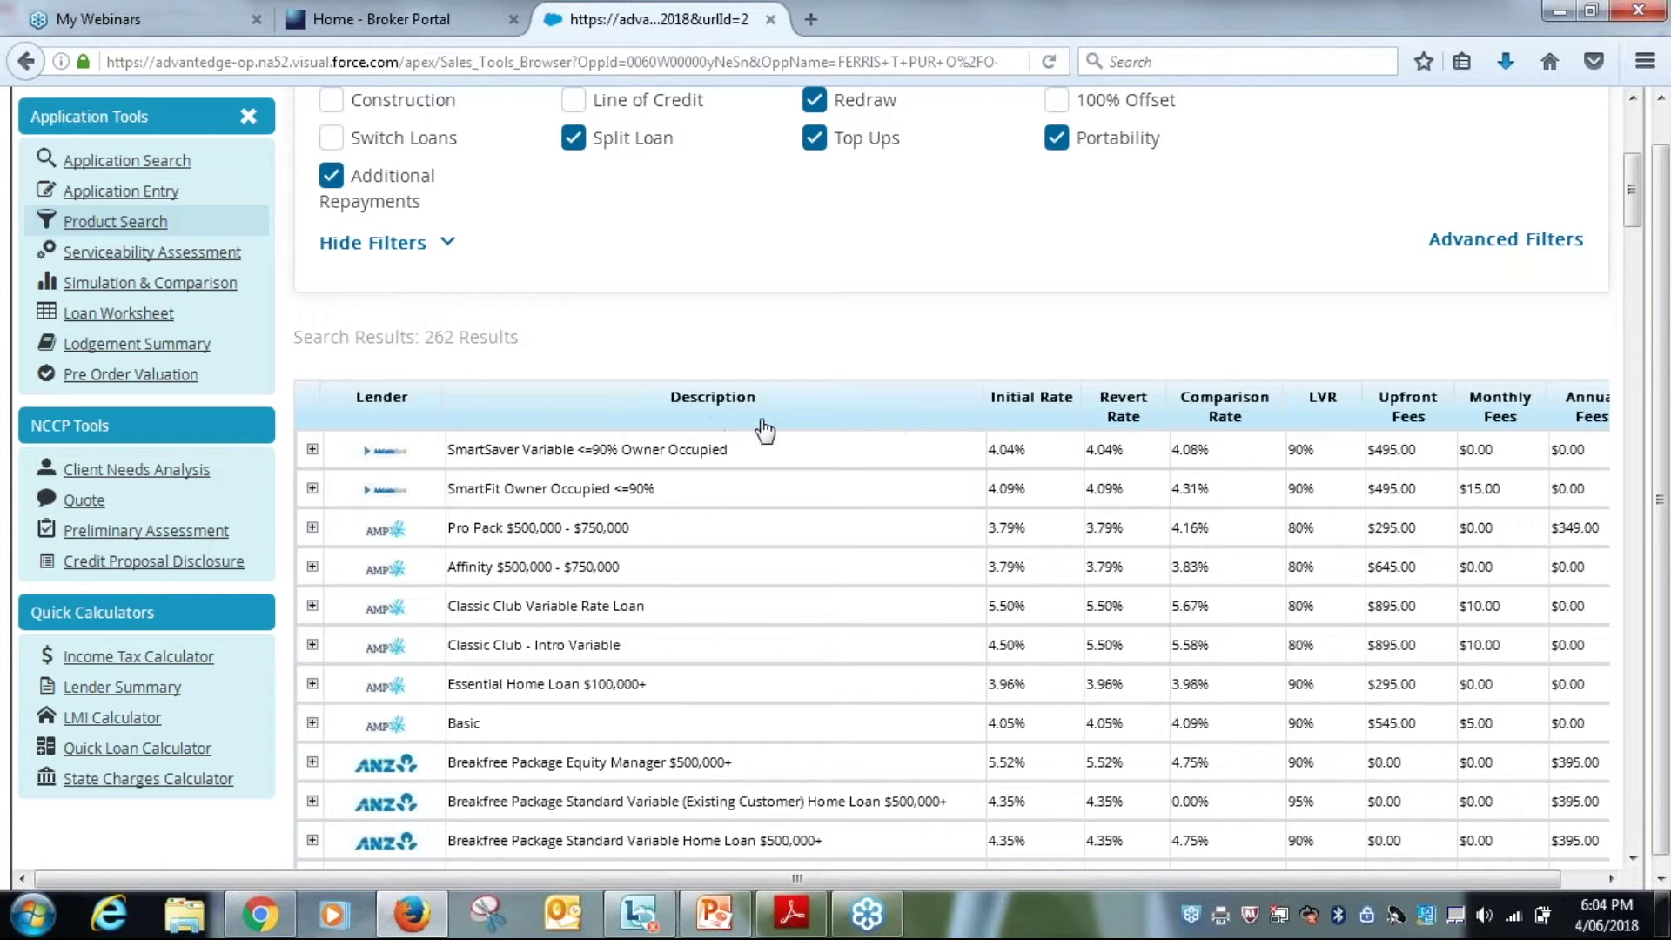
{"action": "left_click", "coordinate": [1033, 416]}
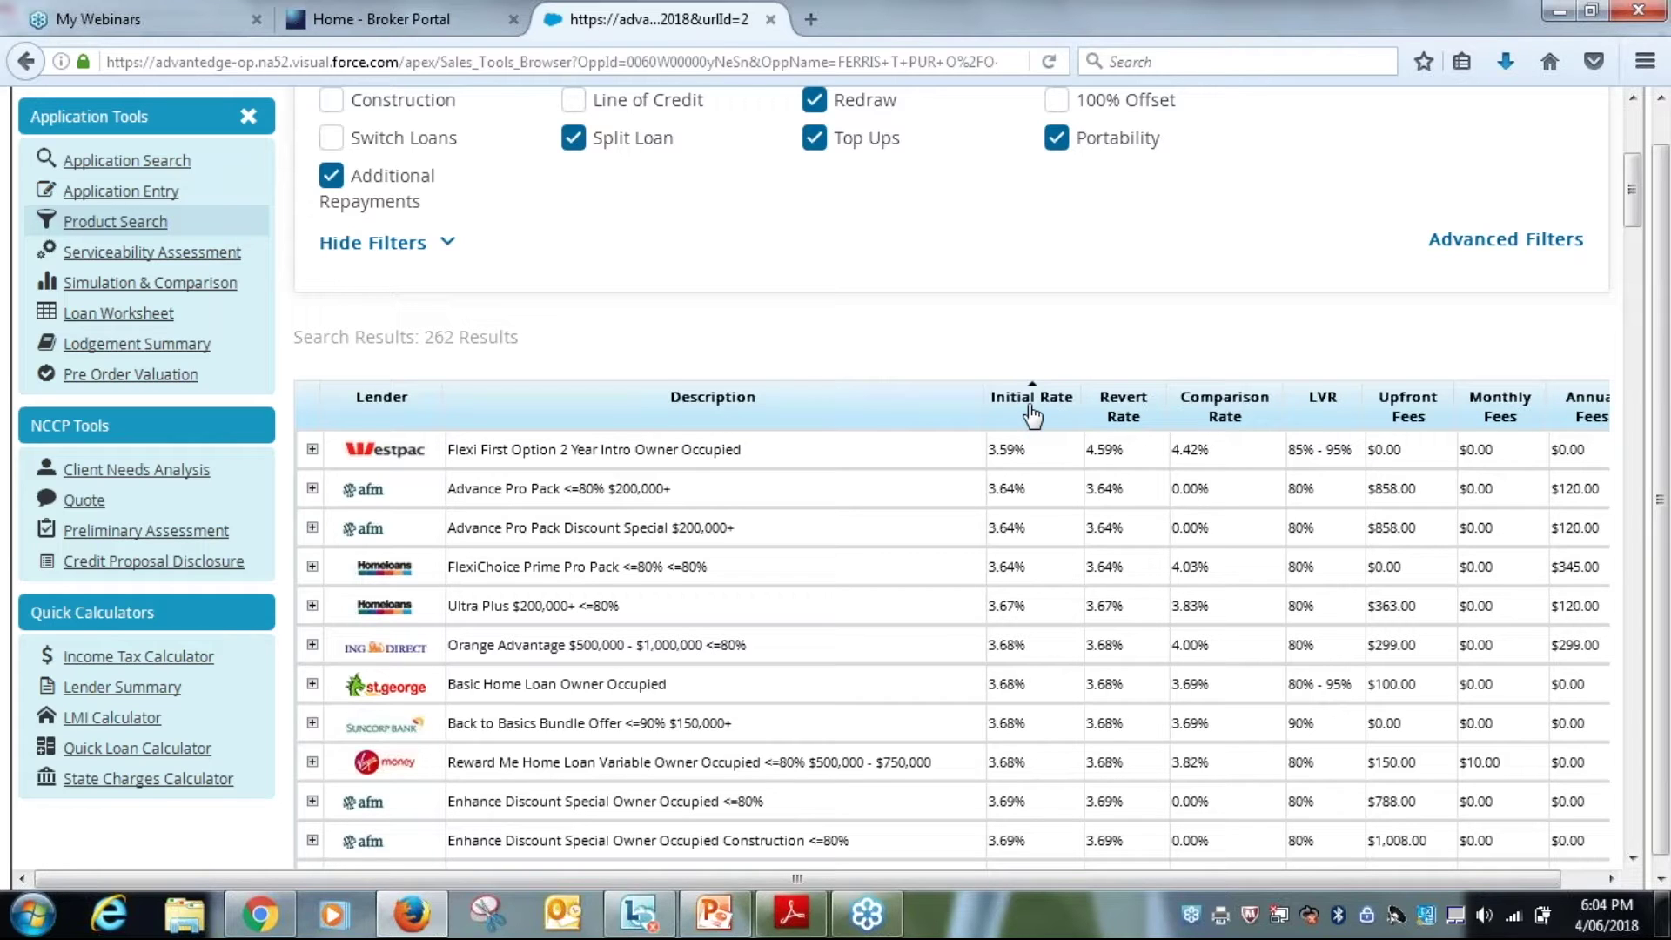
- Re-sort the results by initial rate and upfront fees, ending on annual fees highest first
{"action": "left_click", "coordinate": [1034, 414]}
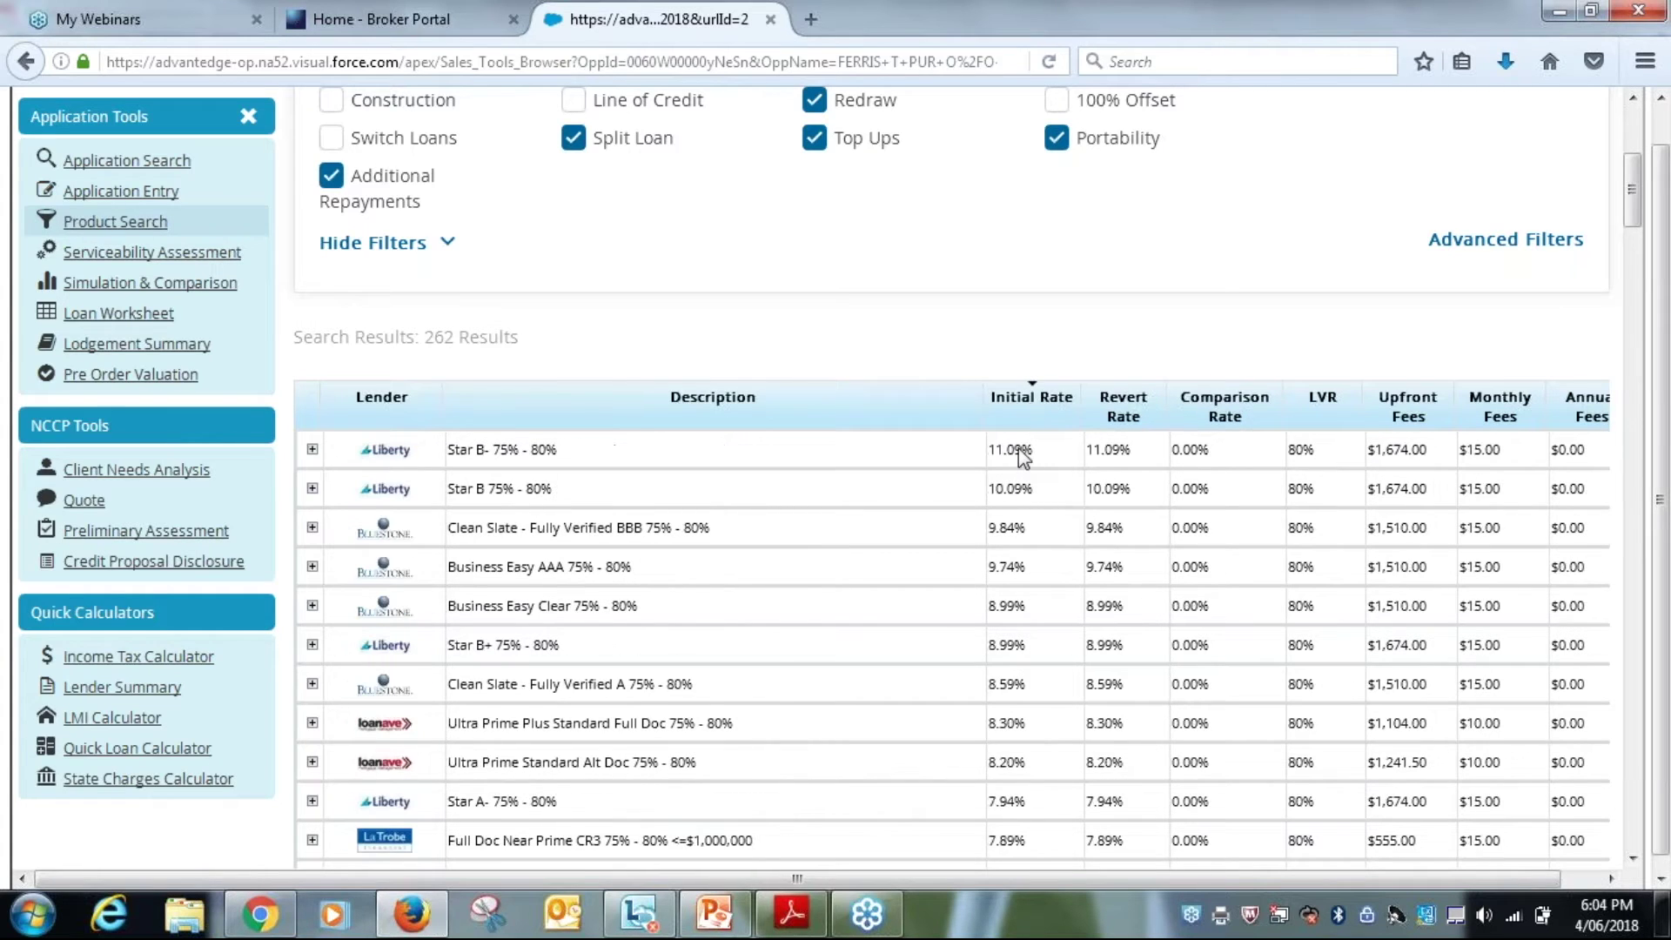
{"action": "left_click", "coordinate": [1408, 414]}
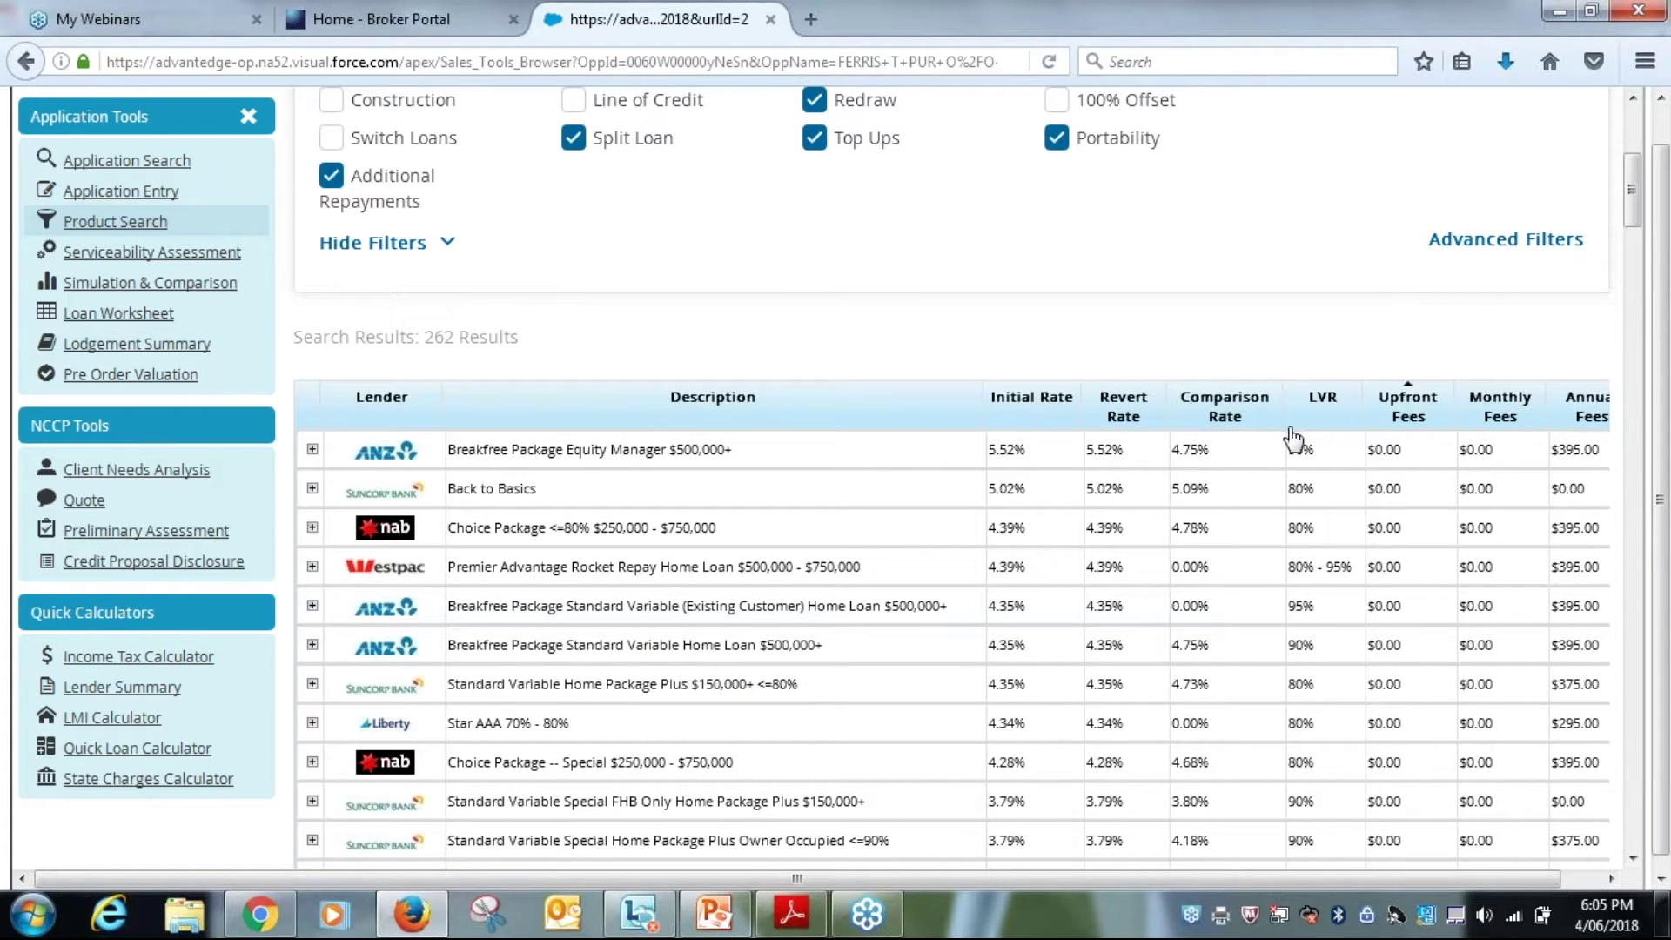
{"action": "left_click", "coordinate": [1577, 408]}
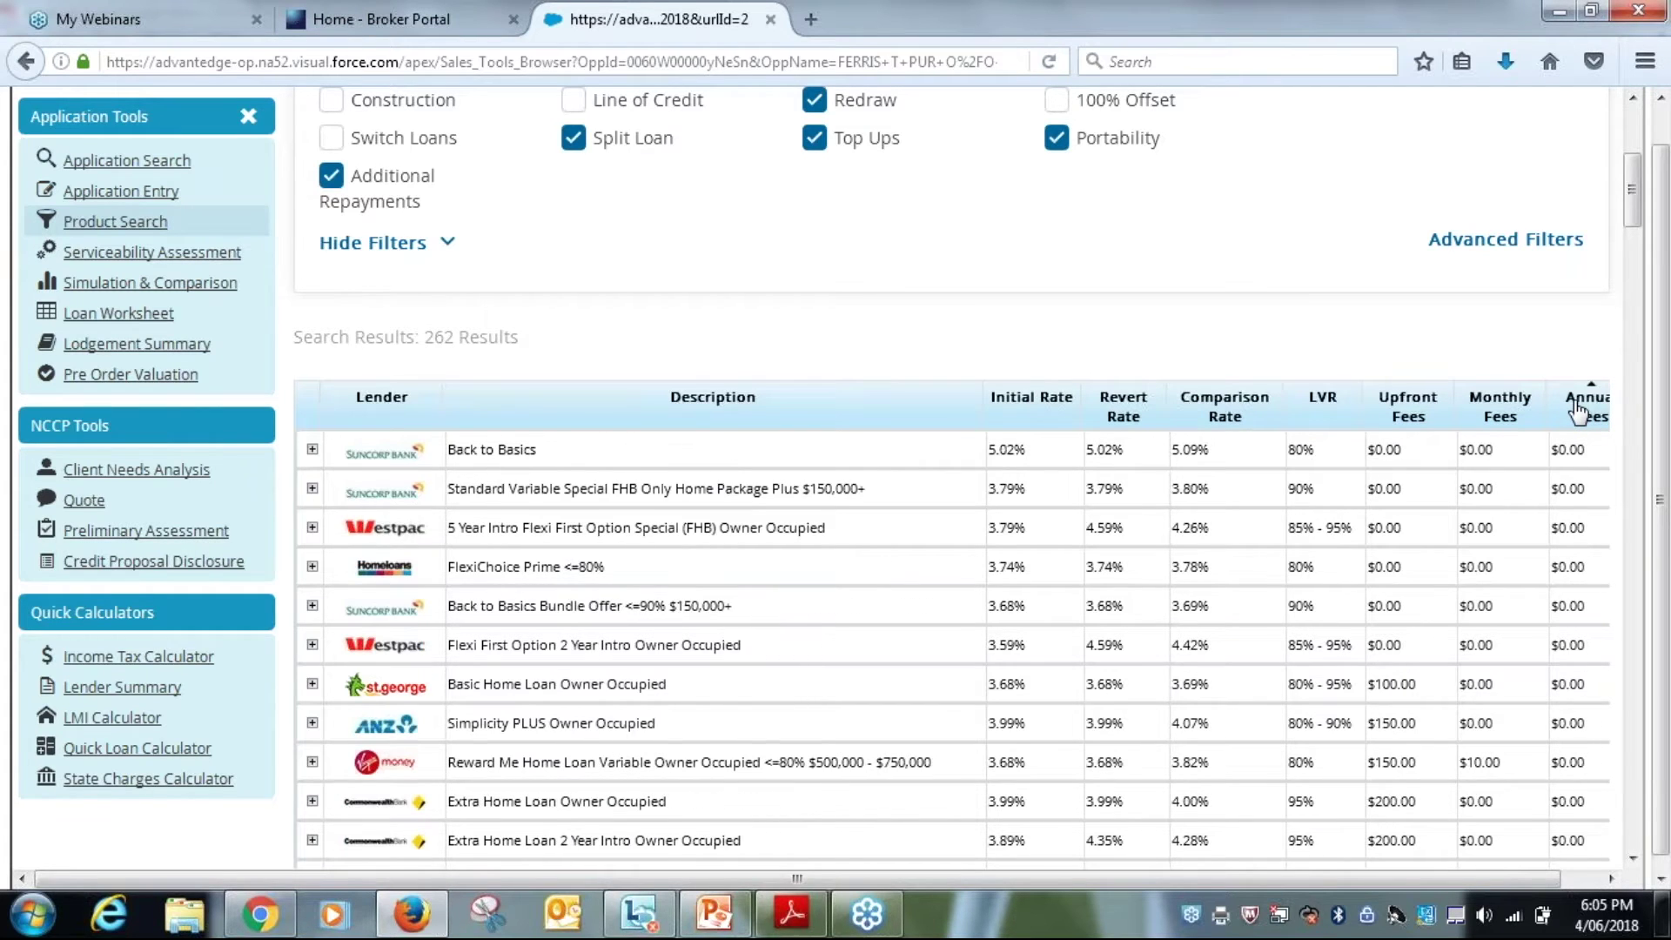
{"action": "left_click", "coordinate": [1577, 407]}
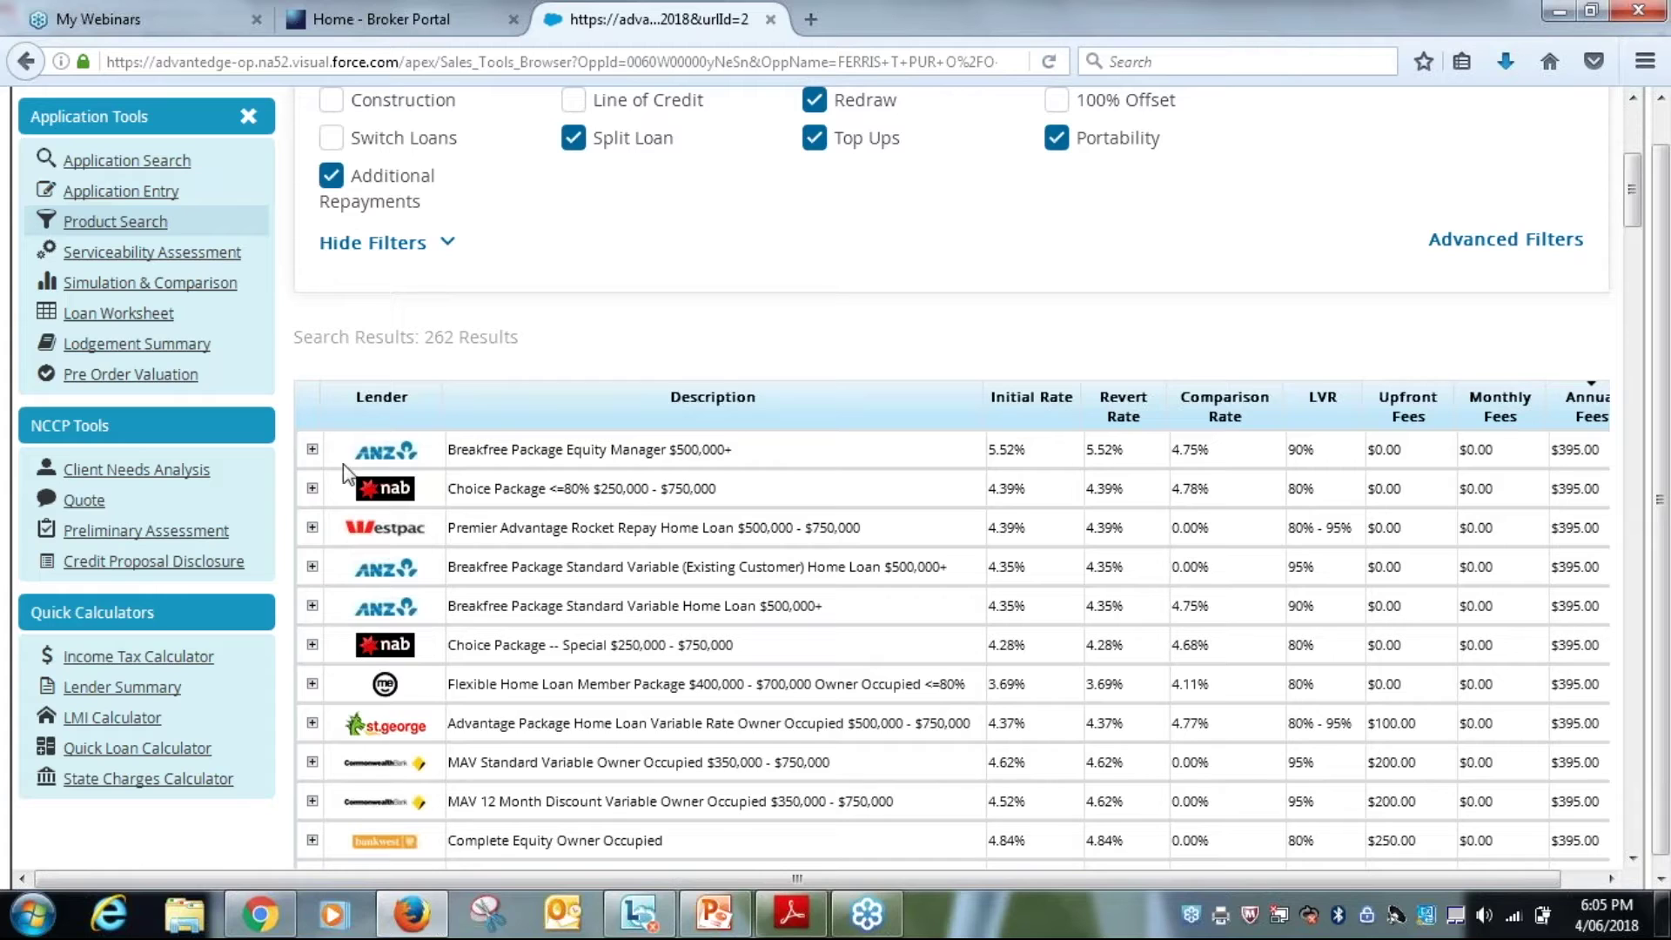
- Sort the results by lender and shortlist Commonwealth Bank's Standard Variable Owner Occupied variant
{"action": "left_click", "coordinate": [365, 402]}
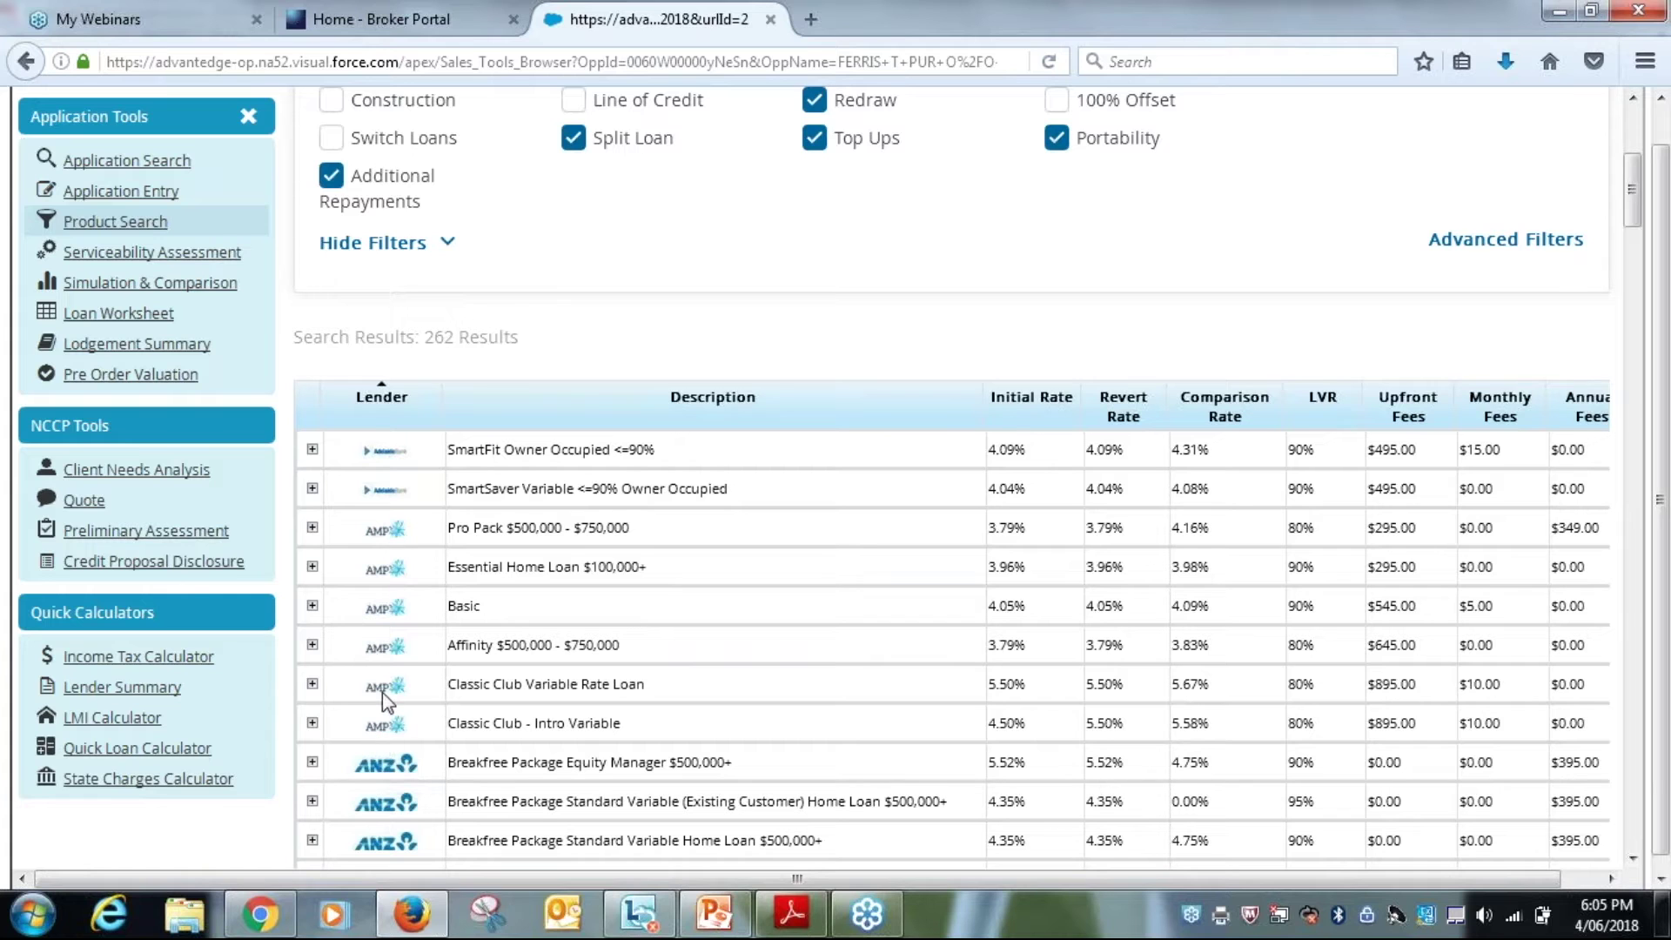
{"action": "scroll", "coordinate": [383, 692], "scroll_direction": "down", "scroll_amount": 2}
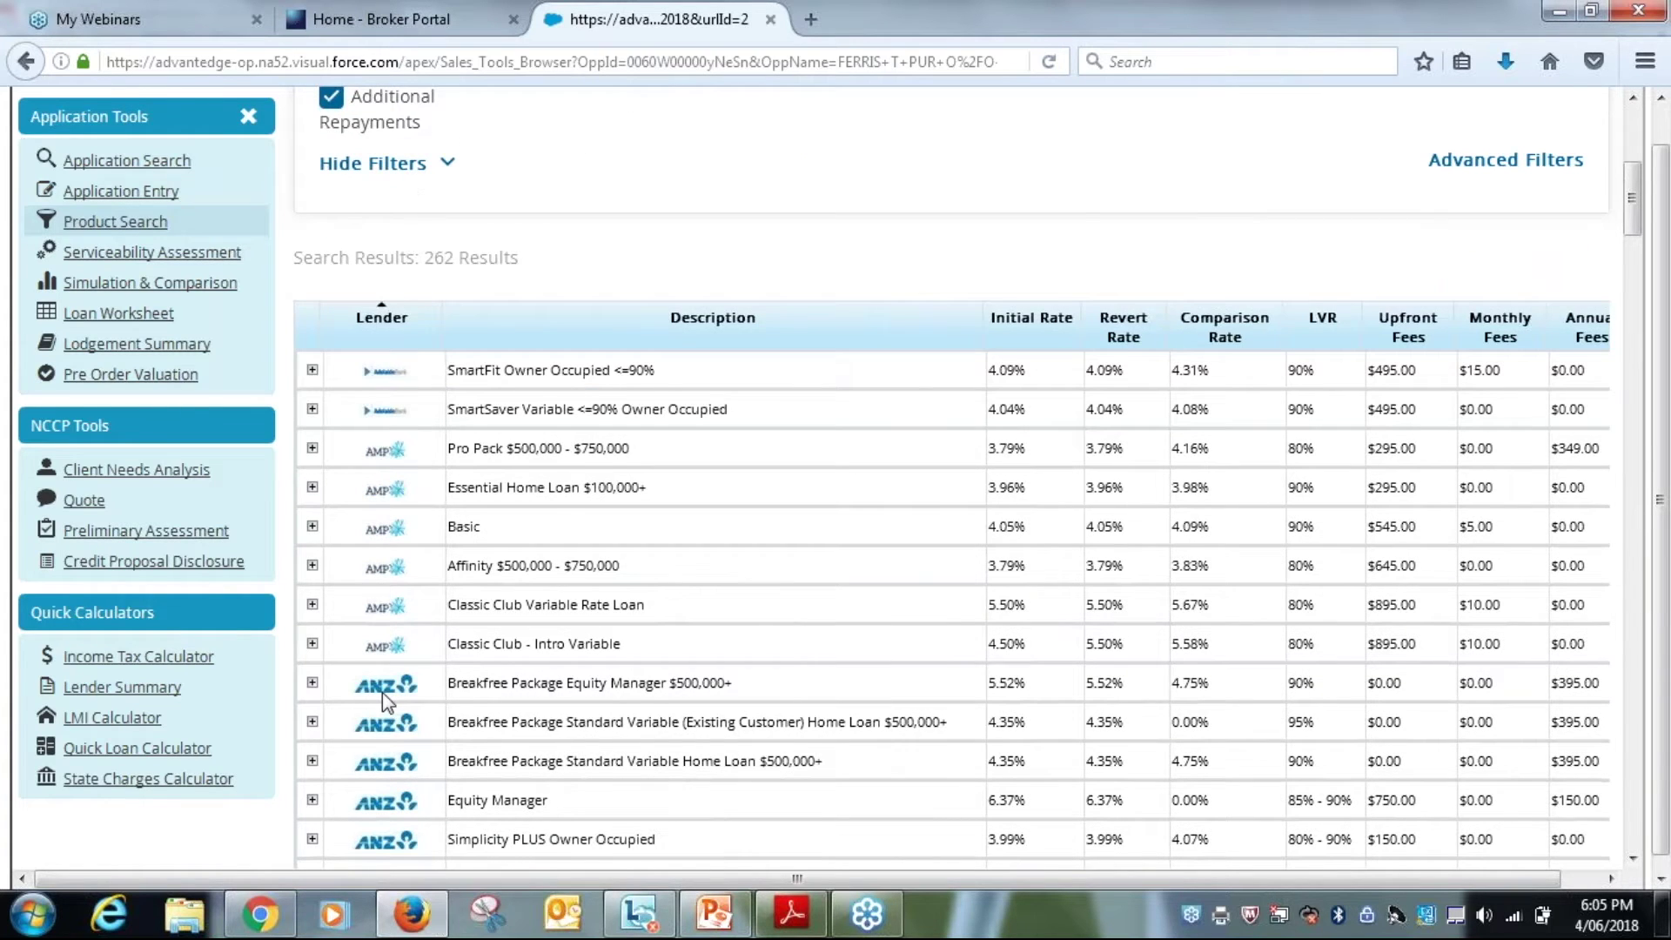
{"action": "scroll", "coordinate": [383, 692], "scroll_direction": "down", "scroll_amount": 10}
{"action": "scroll", "coordinate": [388, 679], "scroll_direction": "down", "scroll_amount": 10}
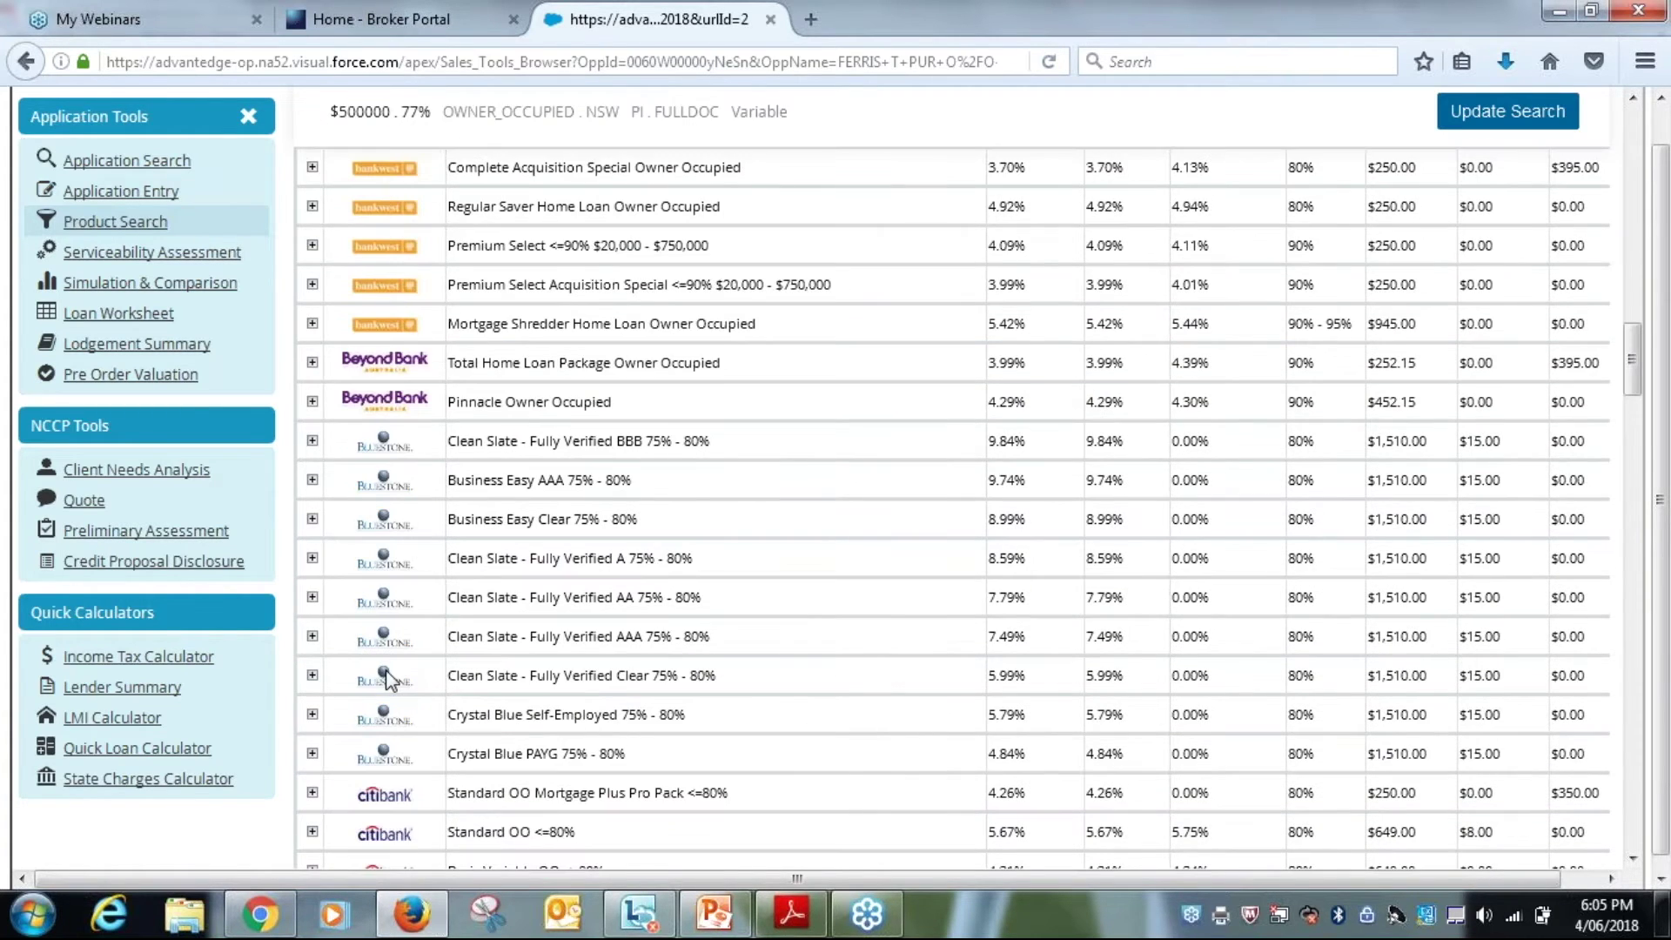
{"action": "scroll", "coordinate": [387, 678], "scroll_direction": "down", "scroll_amount": 15}
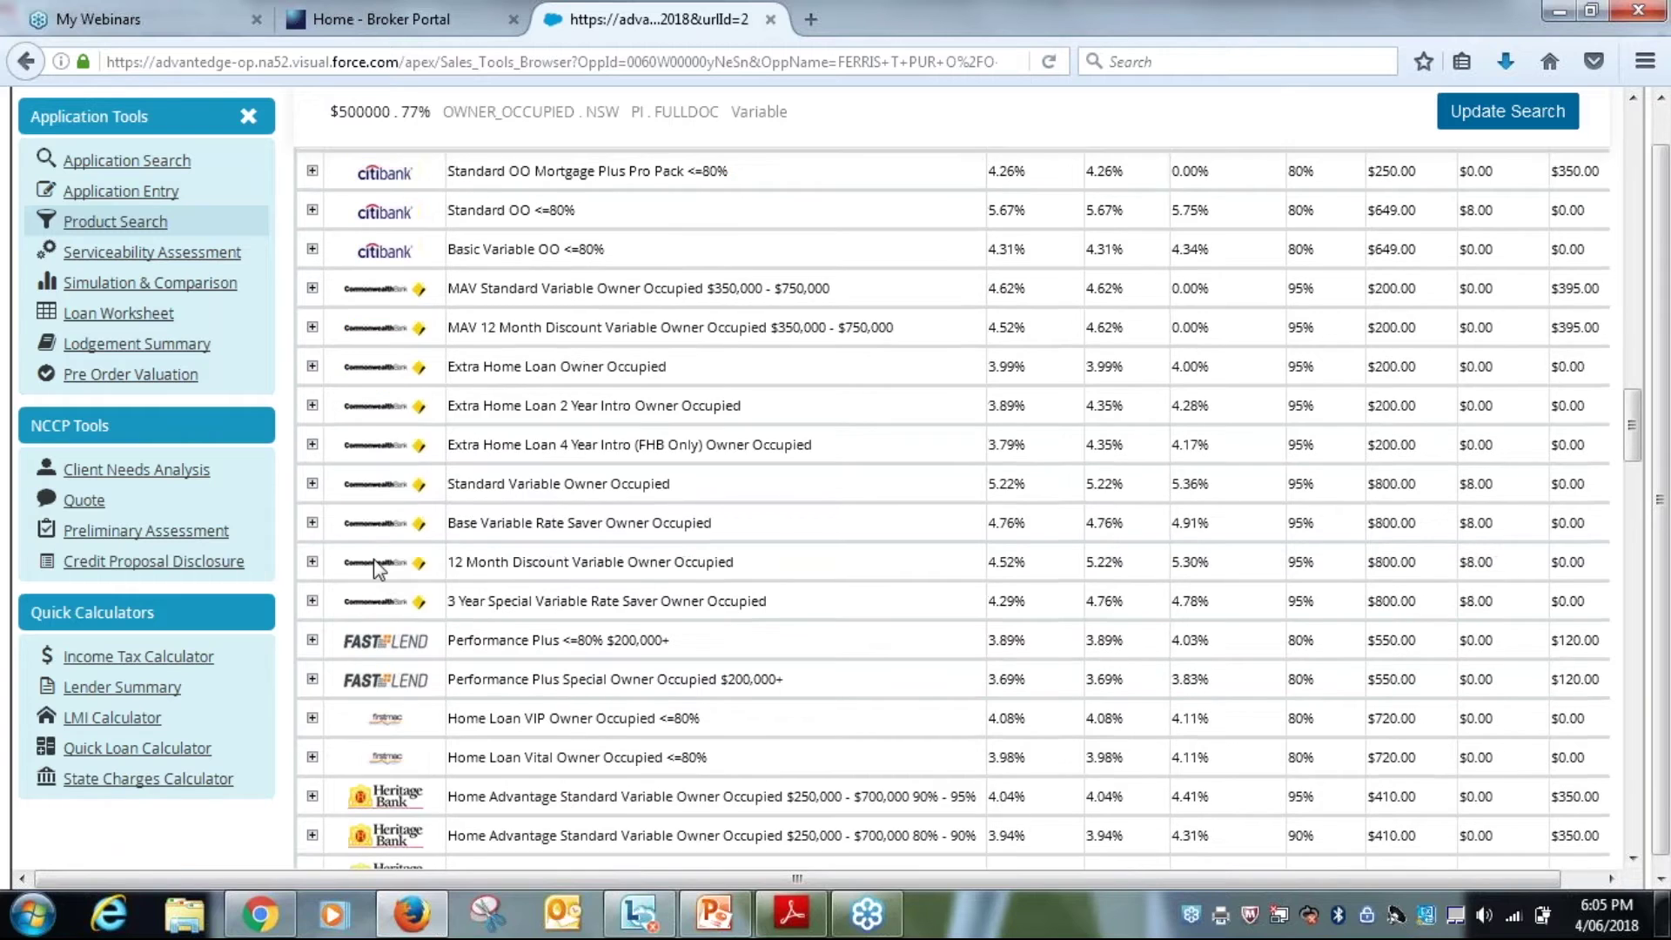
{"action": "left_click", "coordinate": [311, 484]}
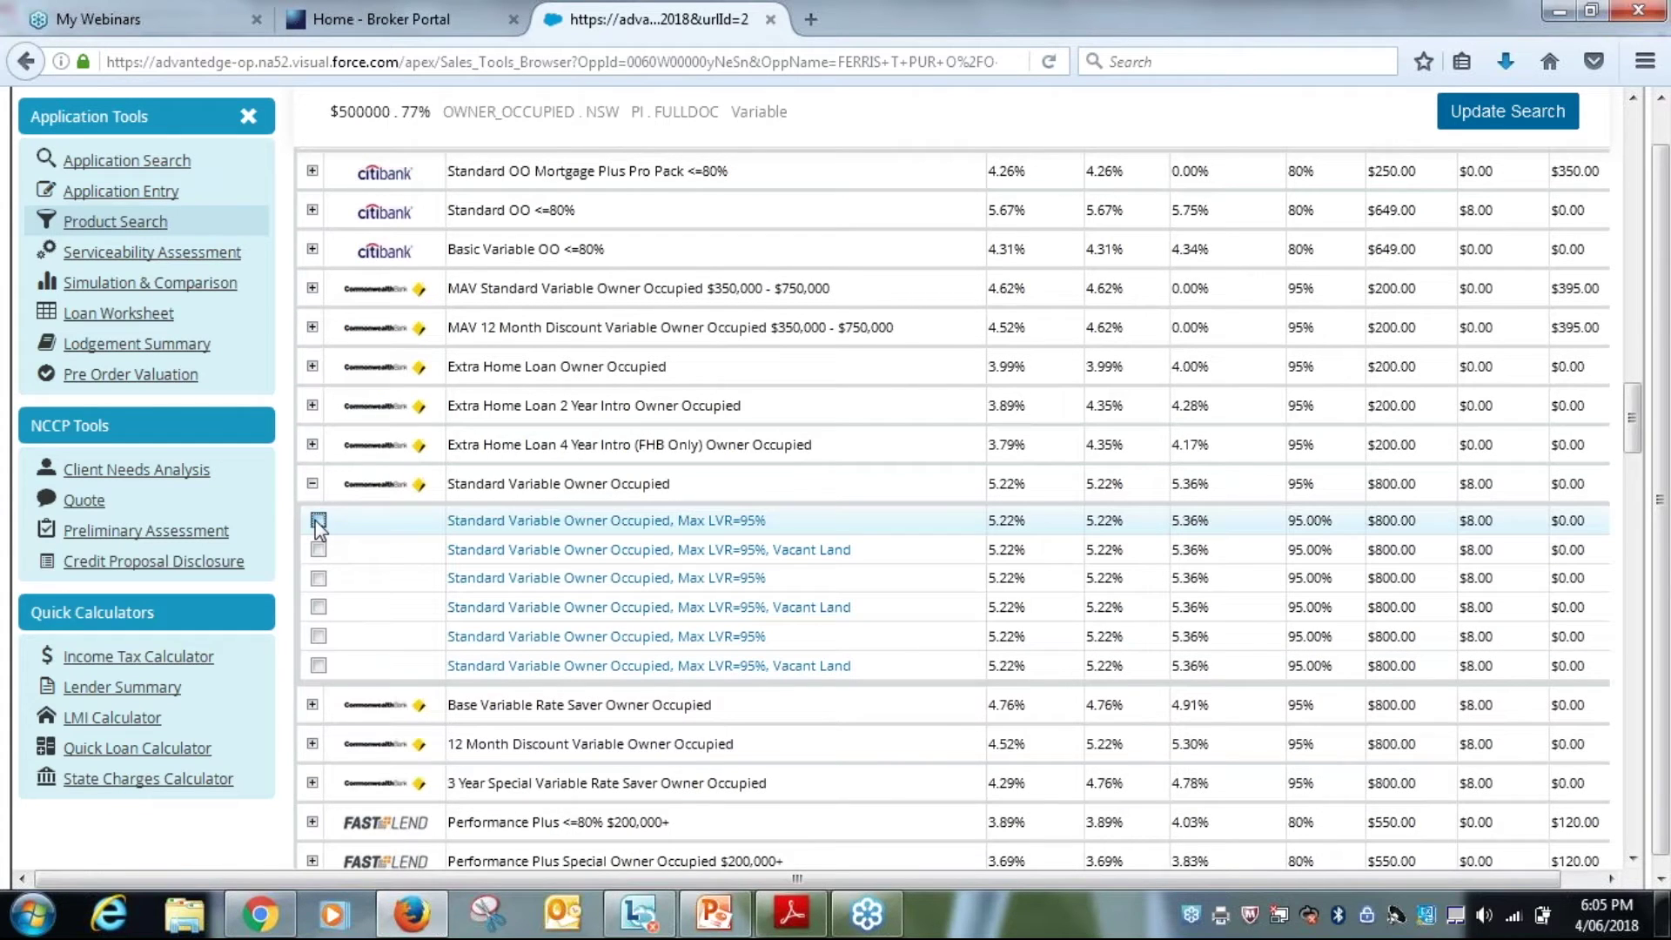
{"action": "left_click", "coordinate": [318, 520]}
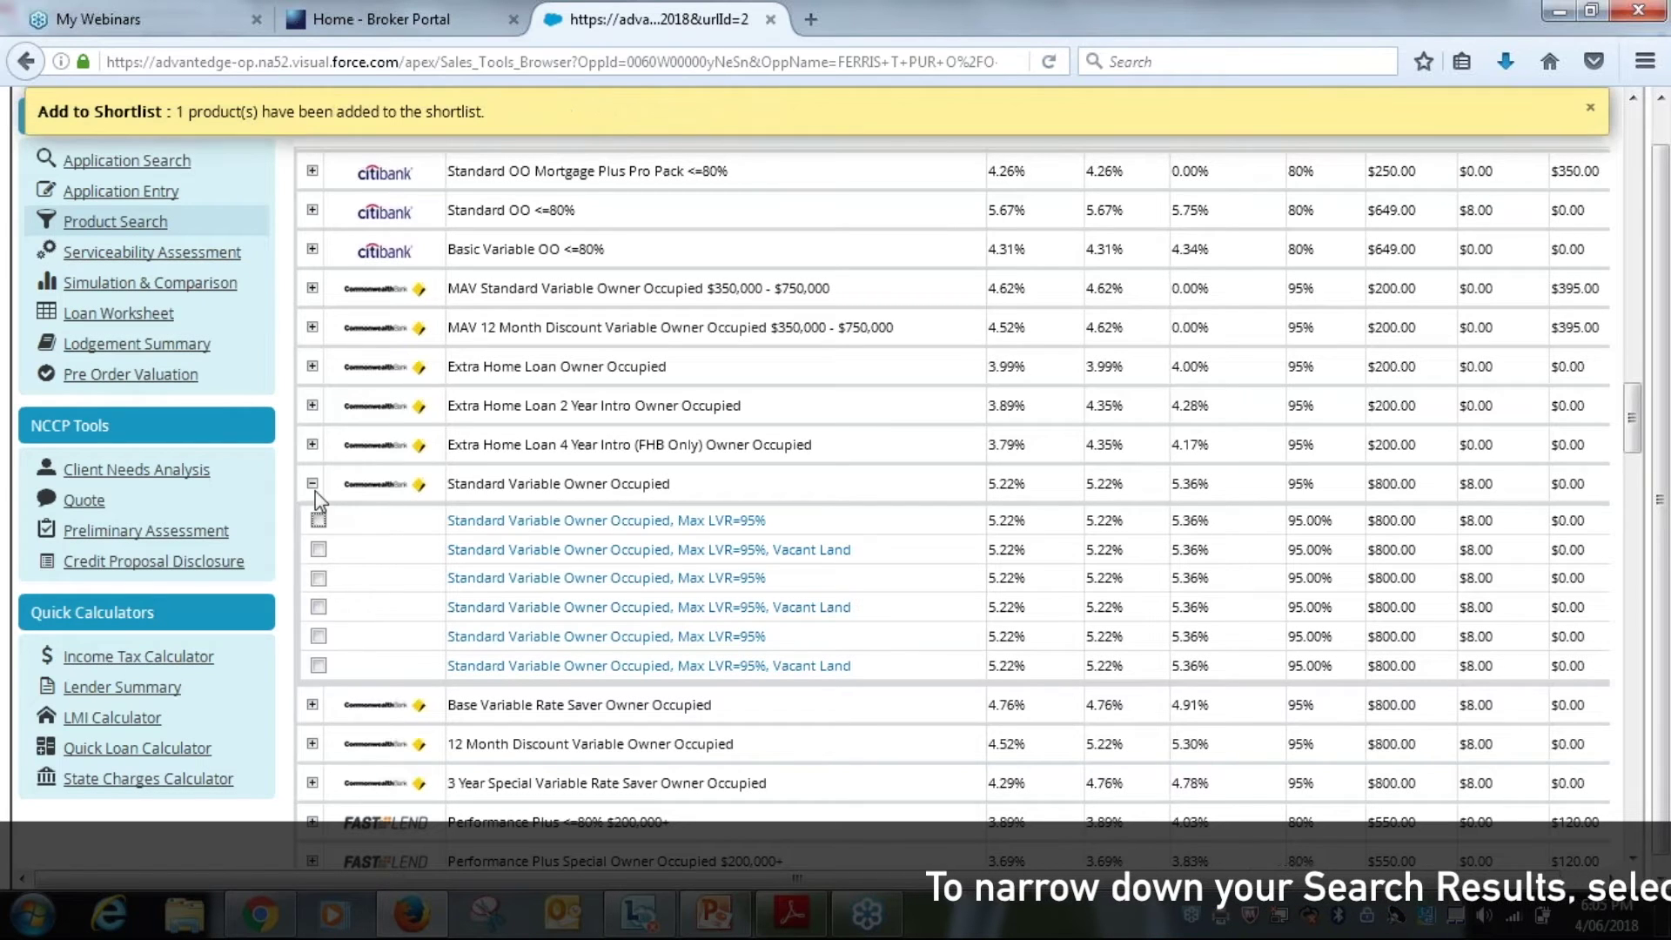
{"action": "left_click", "coordinate": [312, 483]}
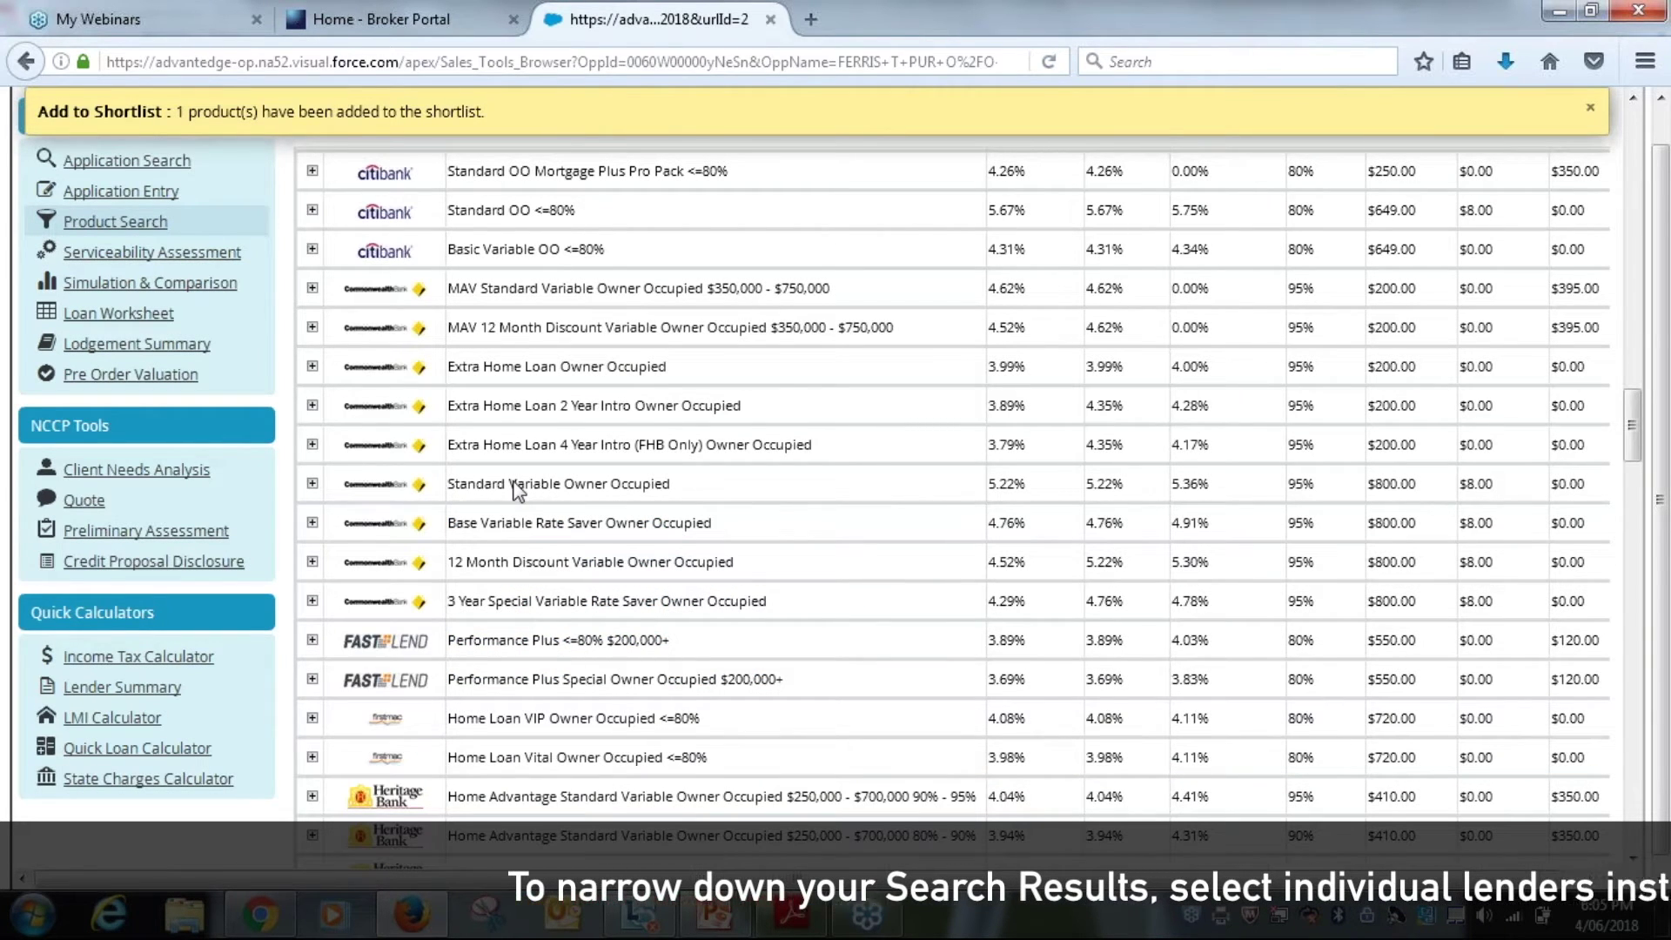
- Expand the variants of NAB's Base Variable Rate loan
{"action": "scroll", "coordinate": [519, 490], "scroll_direction": "down", "scroll_amount": 8}
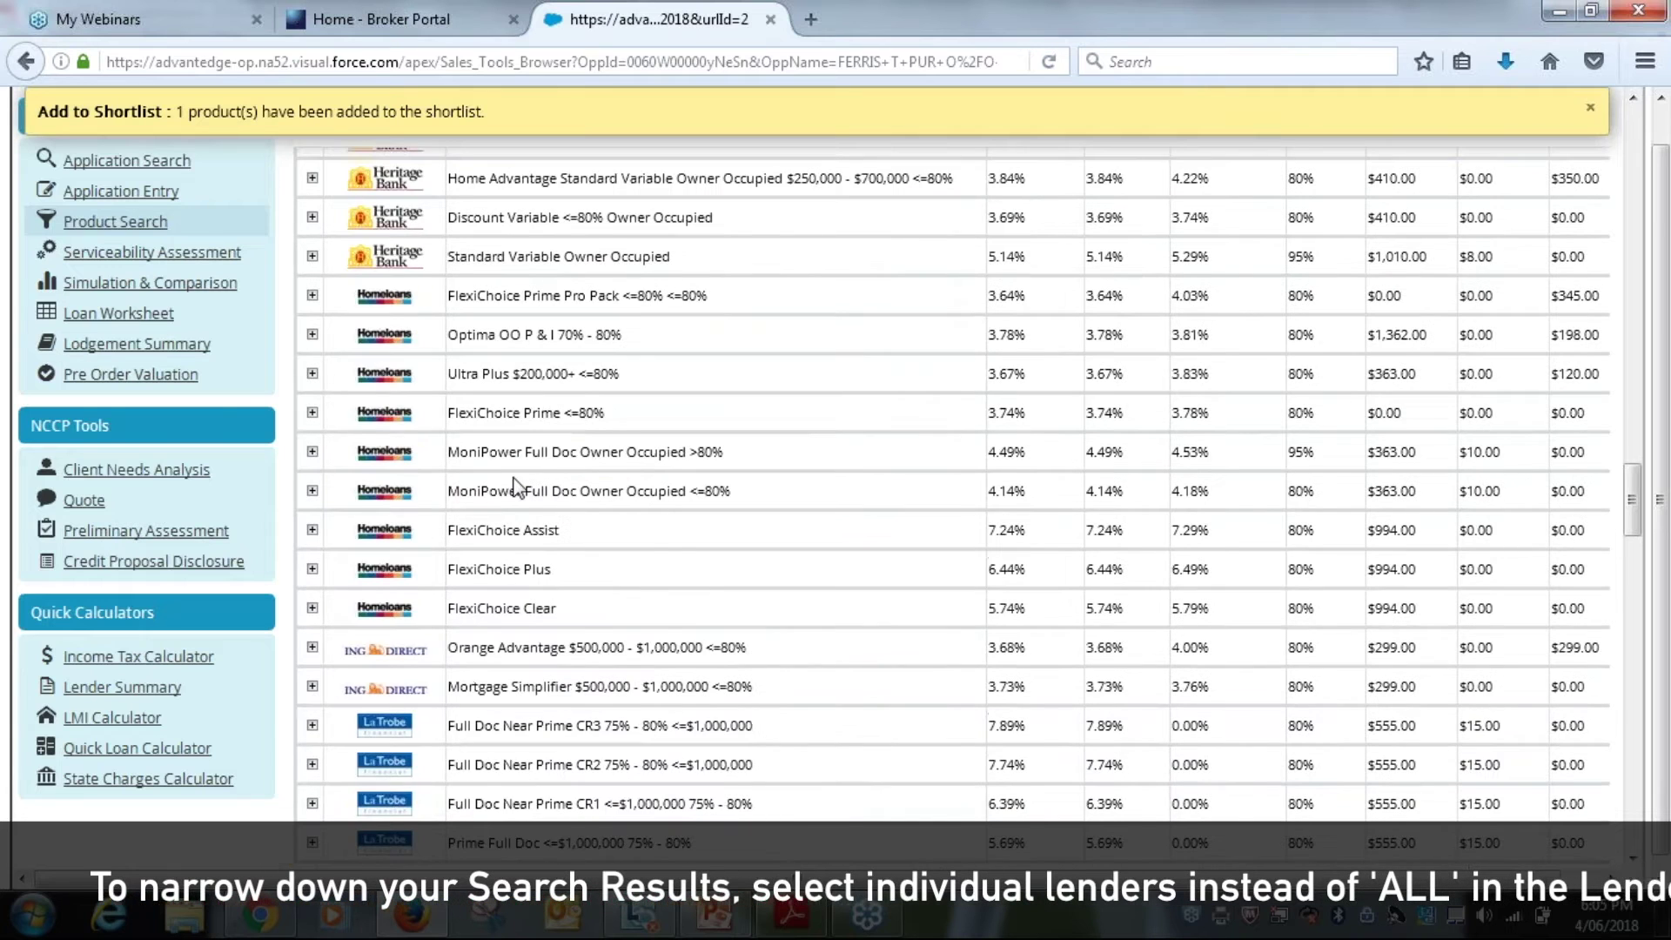
{"action": "scroll", "coordinate": [516, 488], "scroll_direction": "down", "scroll_amount": 8}
{"action": "scroll", "coordinate": [546, 459], "scroll_direction": "down", "scroll_amount": 5}
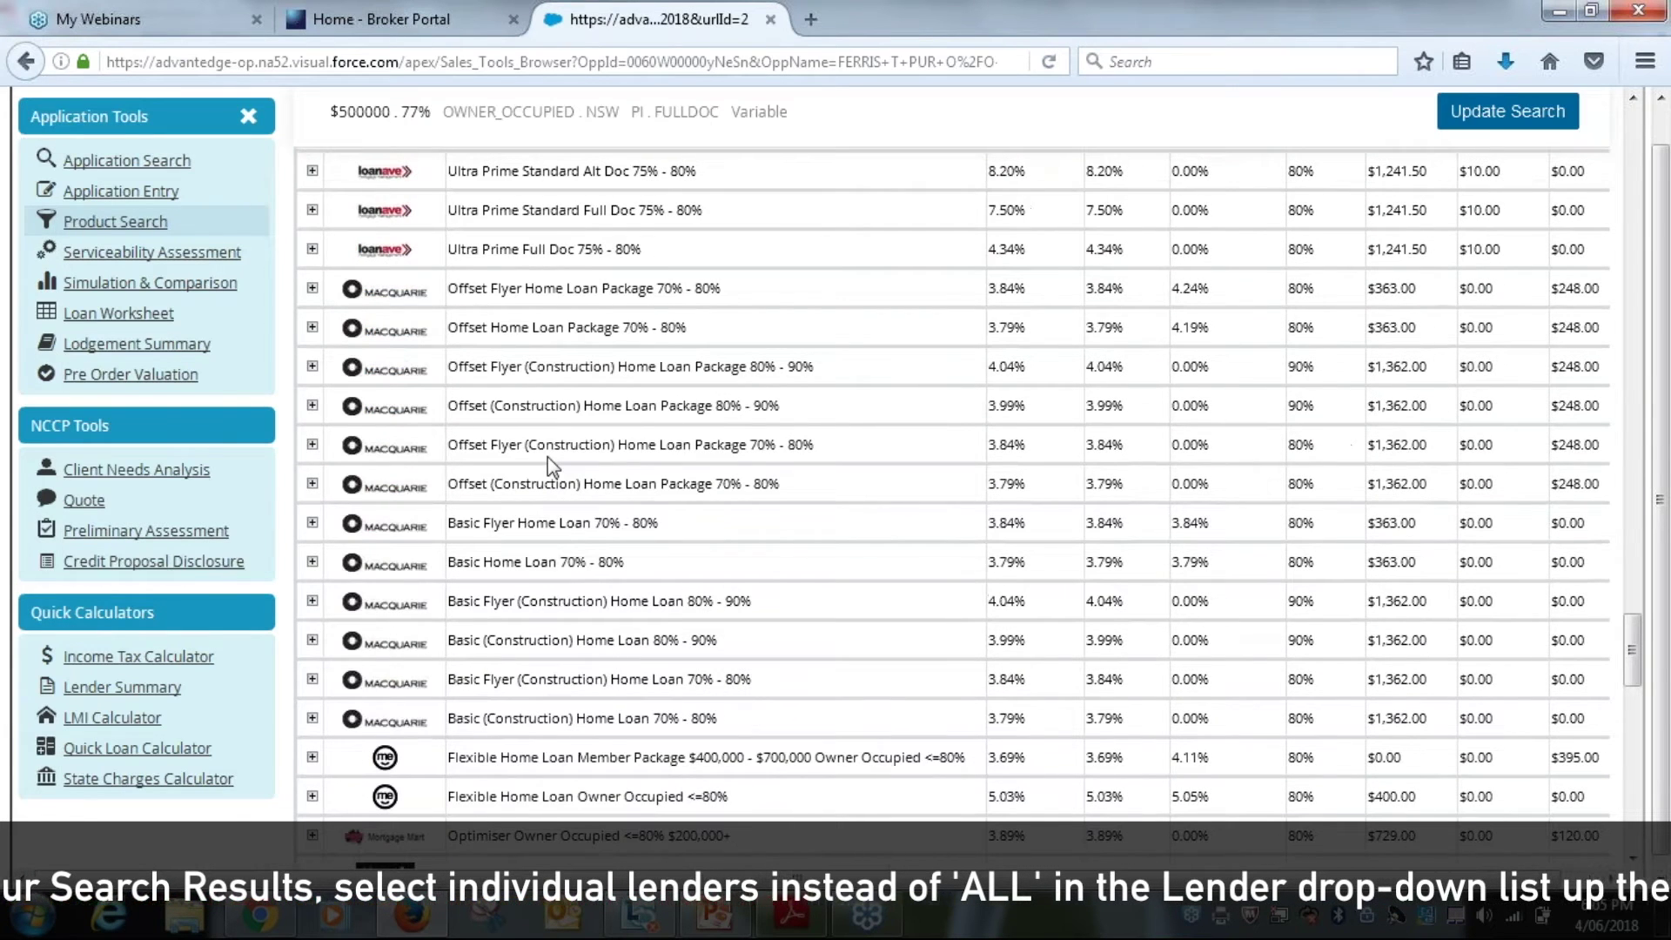
{"action": "scroll", "coordinate": [547, 457], "scroll_direction": "down", "scroll_amount": 5}
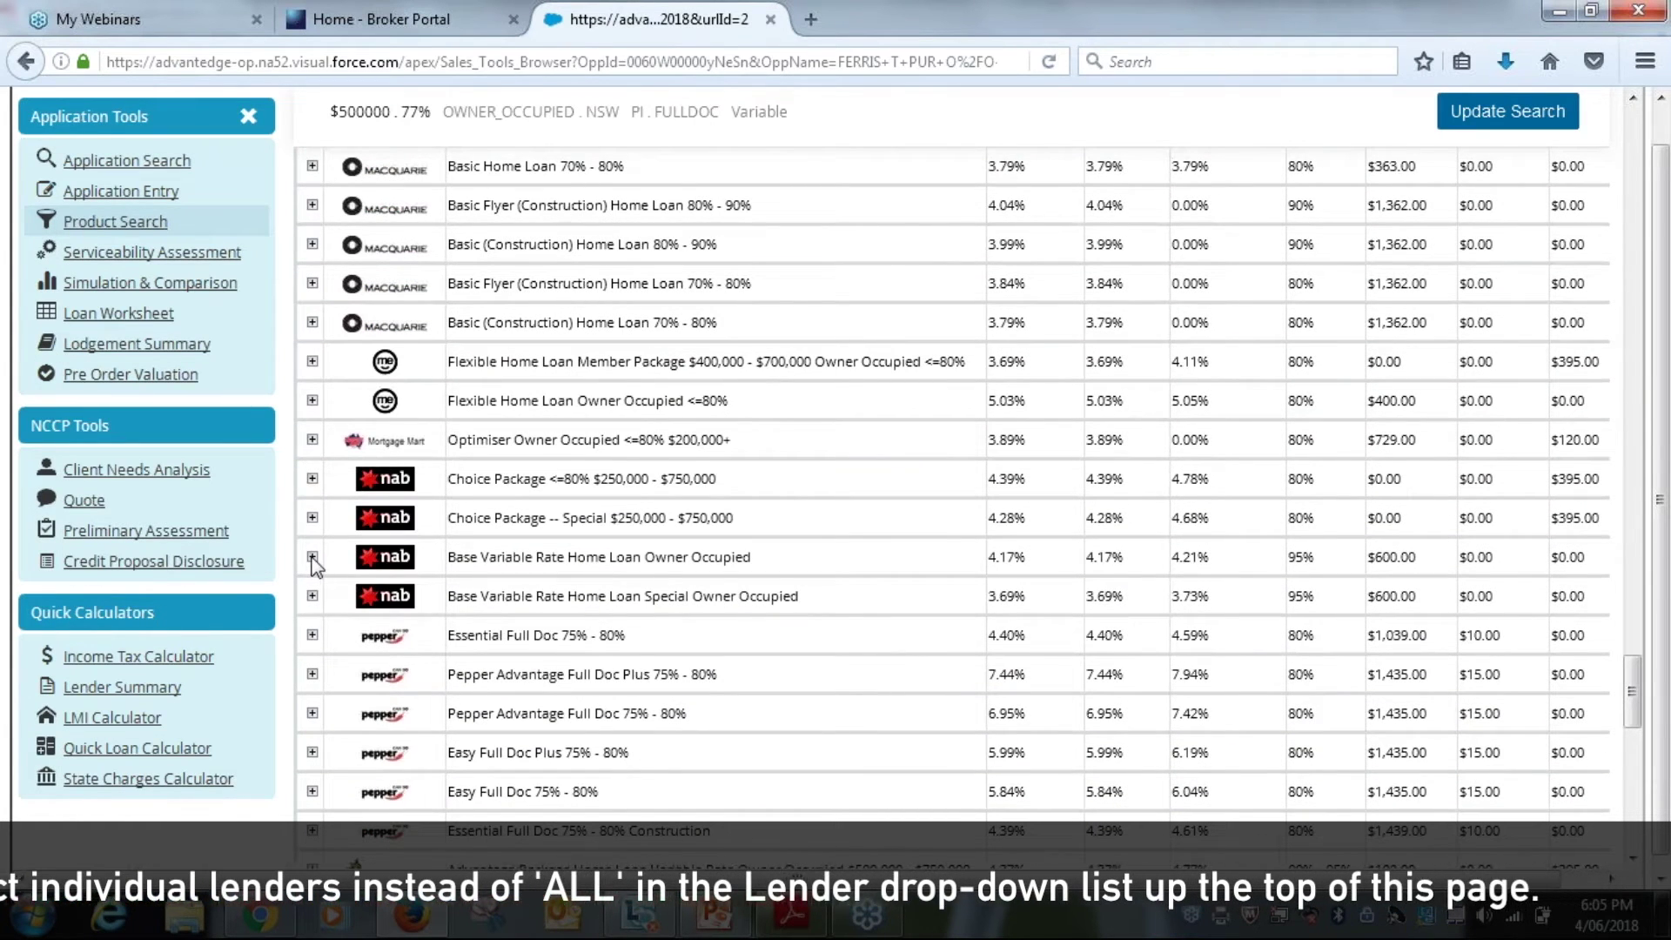
{"action": "left_click", "coordinate": [312, 558]}
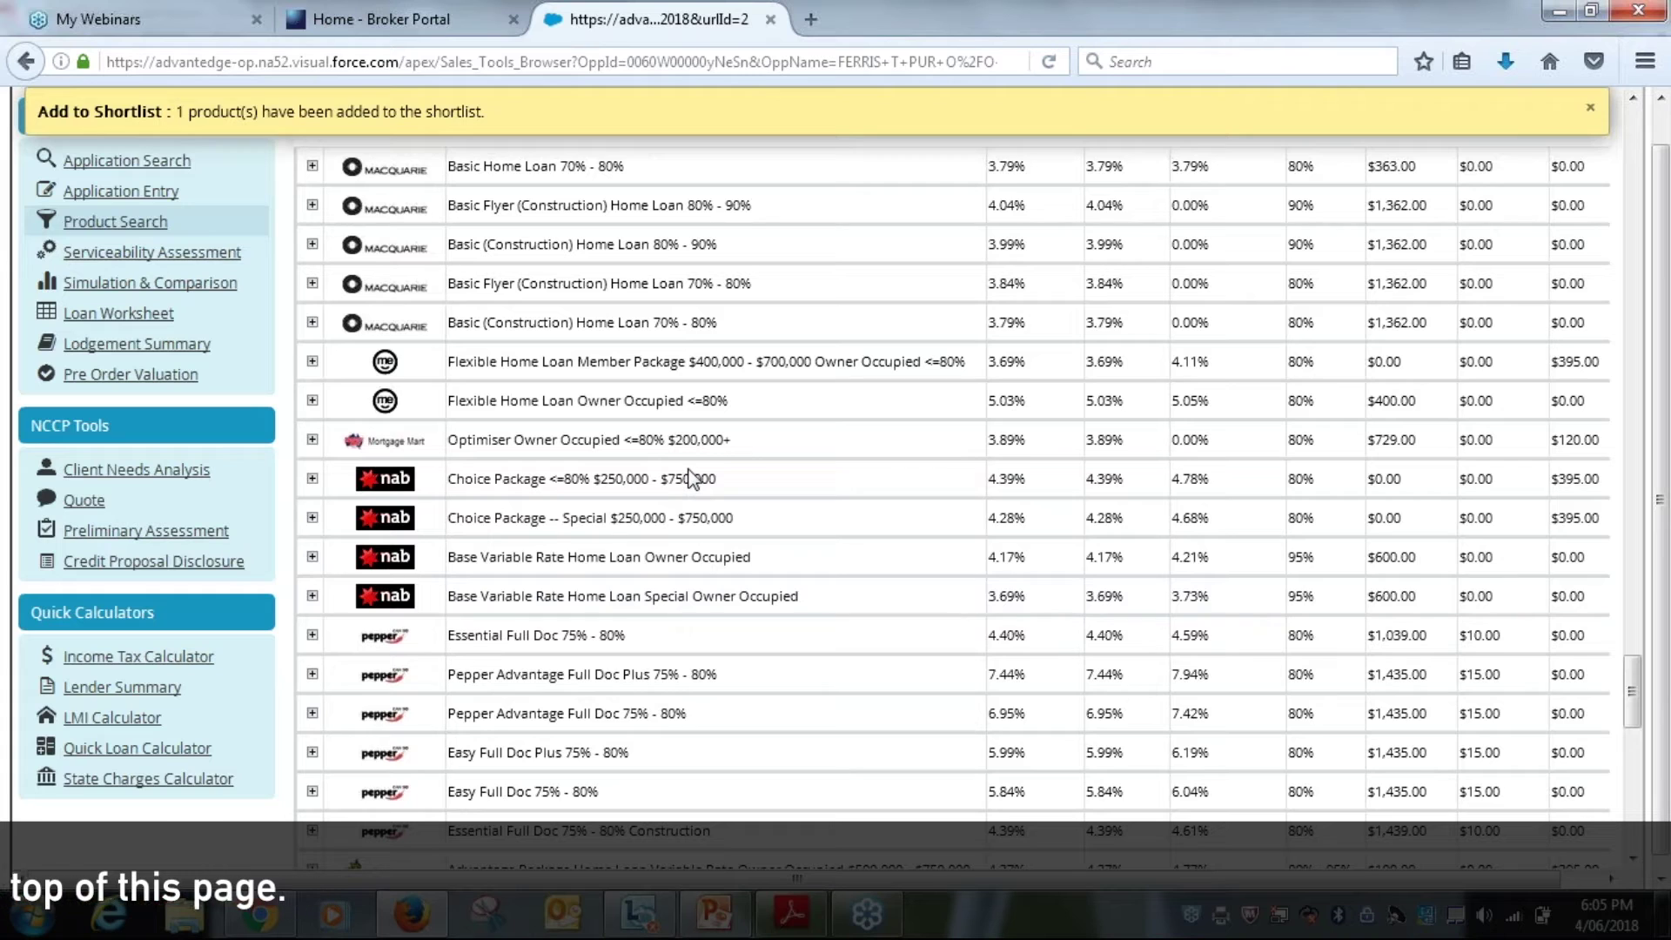
{"action": "scroll", "coordinate": [690, 479], "scroll_direction": "down", "scroll_amount": 4}
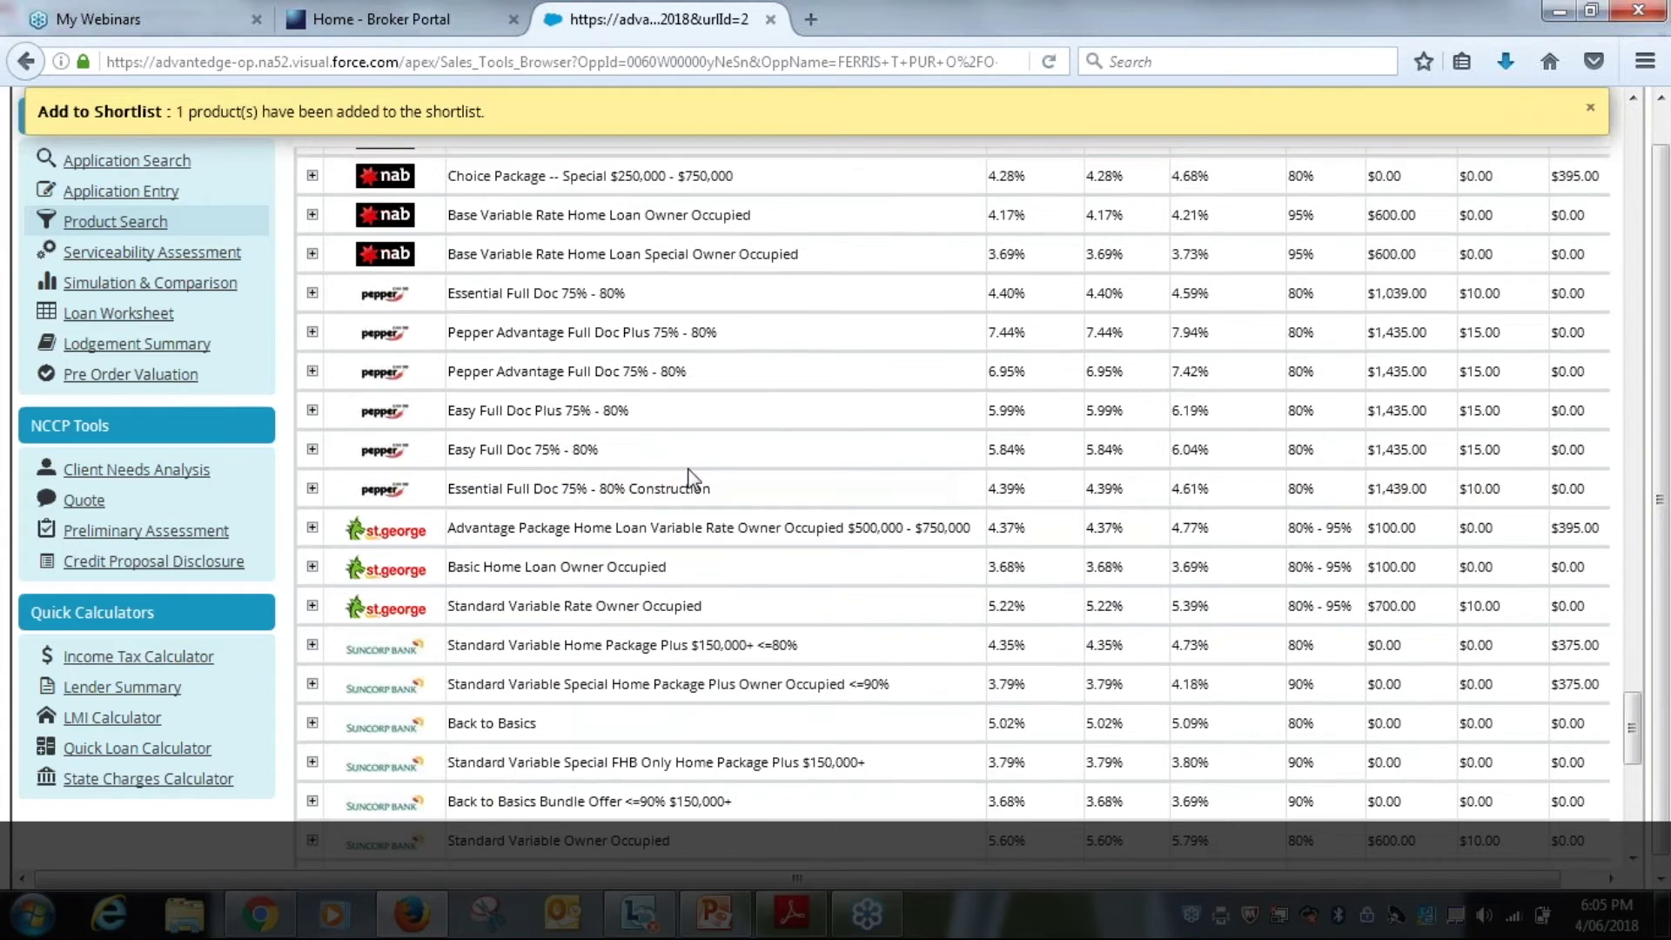
{"action": "scroll", "coordinate": [690, 476], "scroll_direction": "down", "scroll_amount": 7}
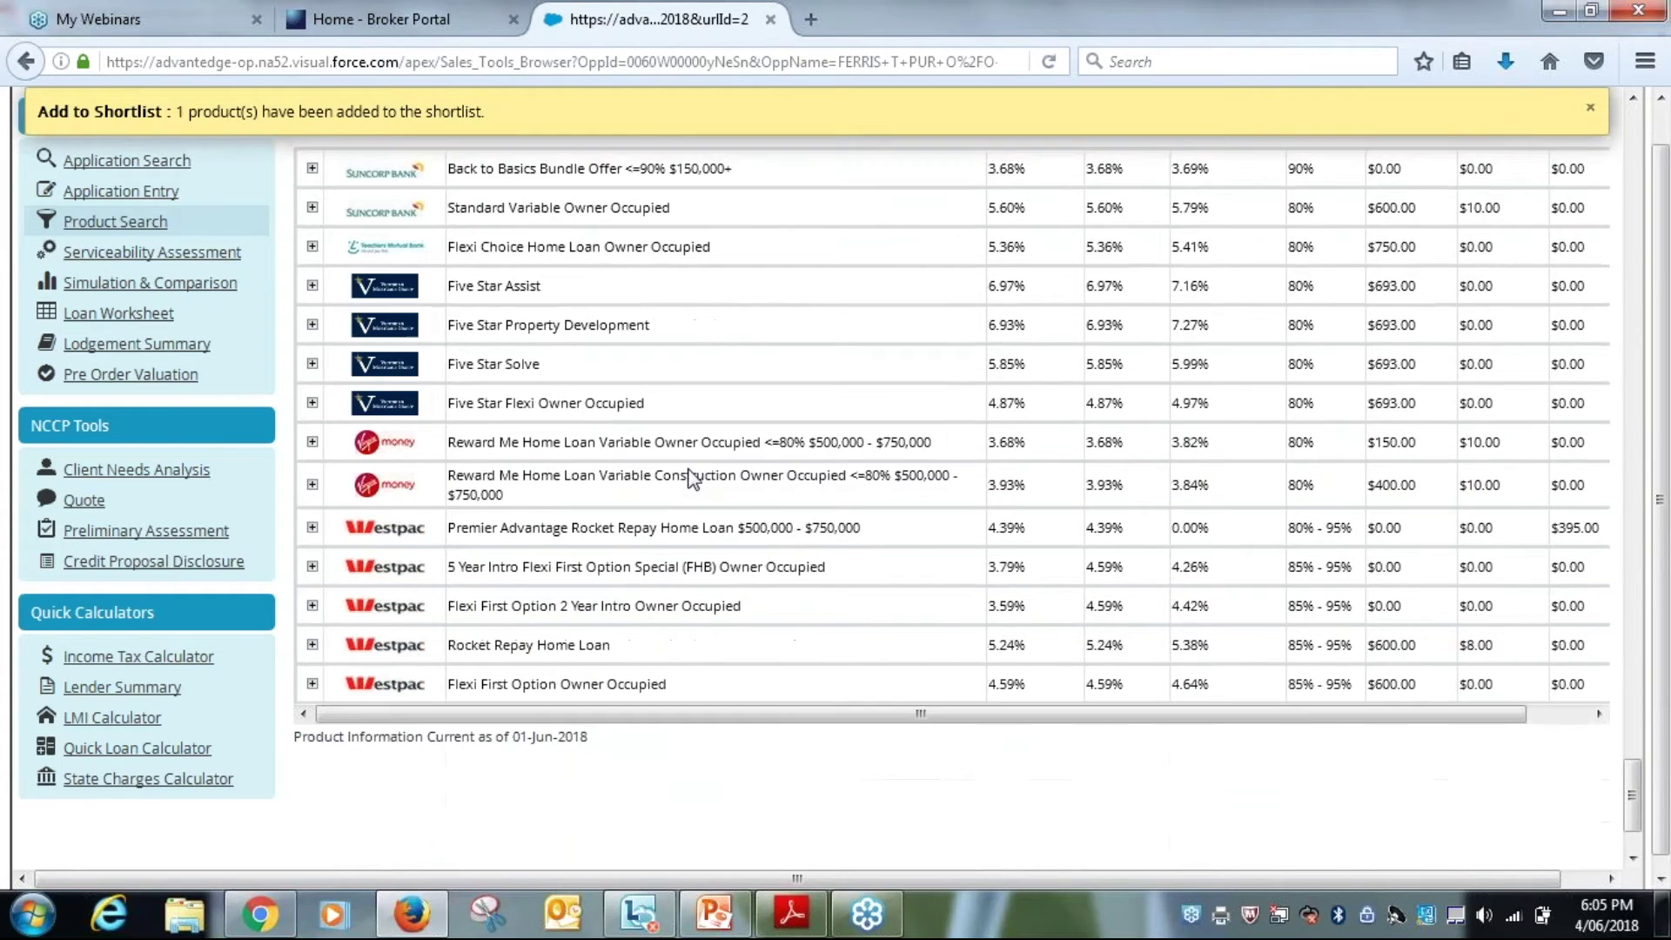
- Shortlist Westpac's Rocket Repay Home Loan variant and return to the top of the results
{"action": "left_click", "coordinate": [311, 645]}
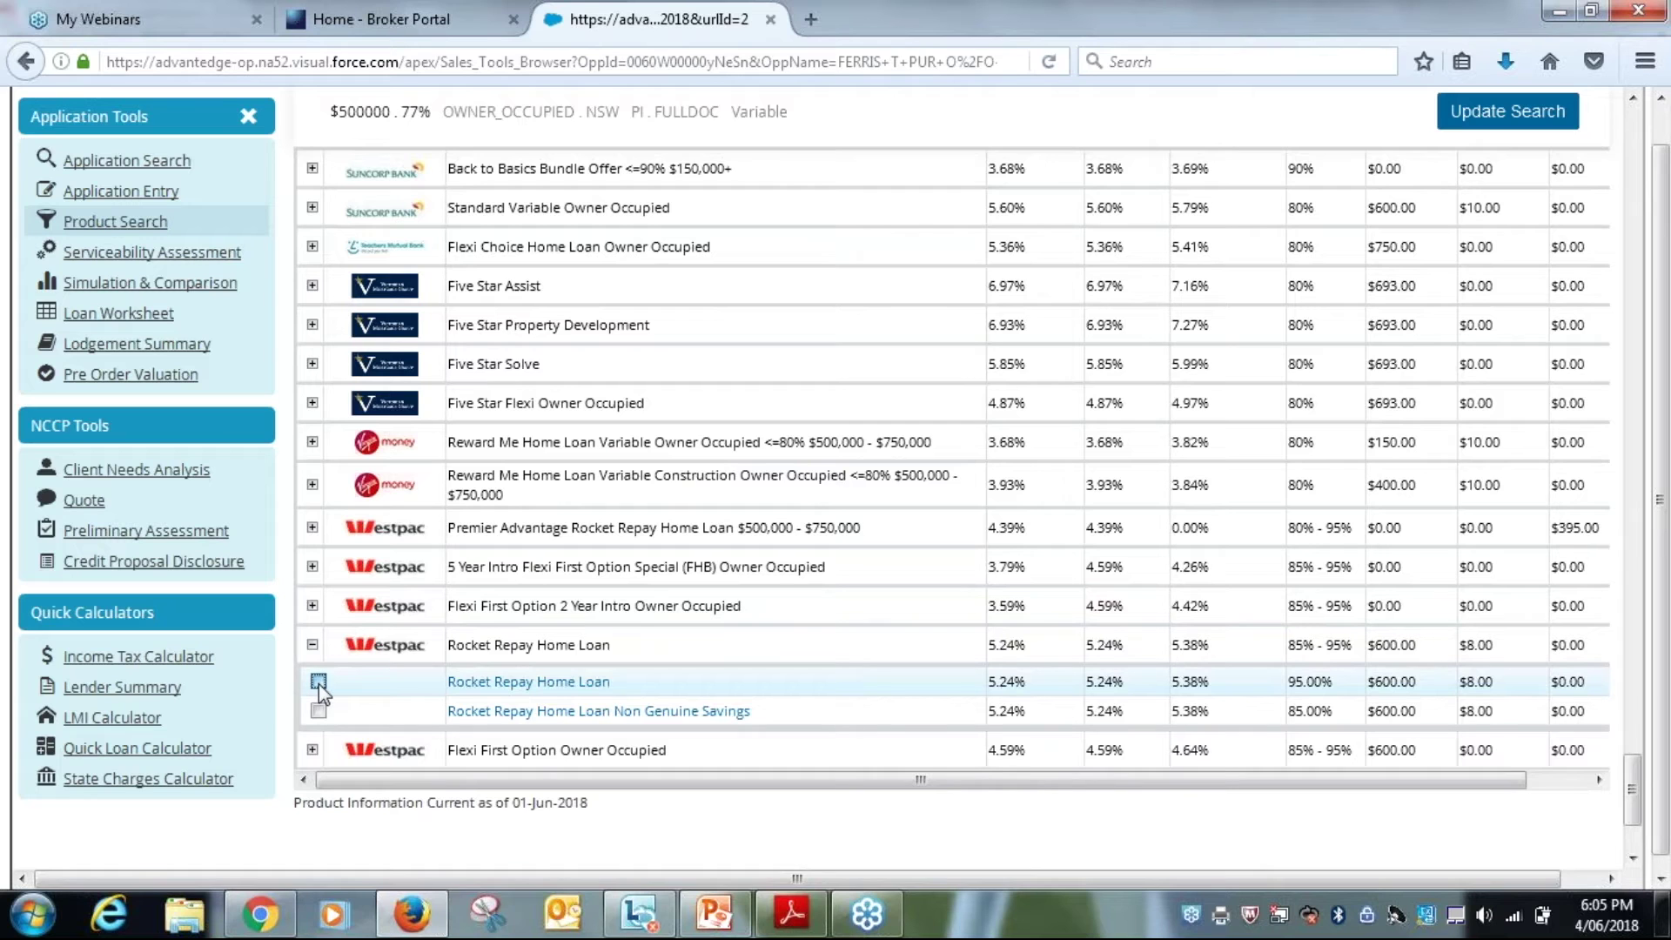
{"action": "left_click", "coordinate": [319, 682]}
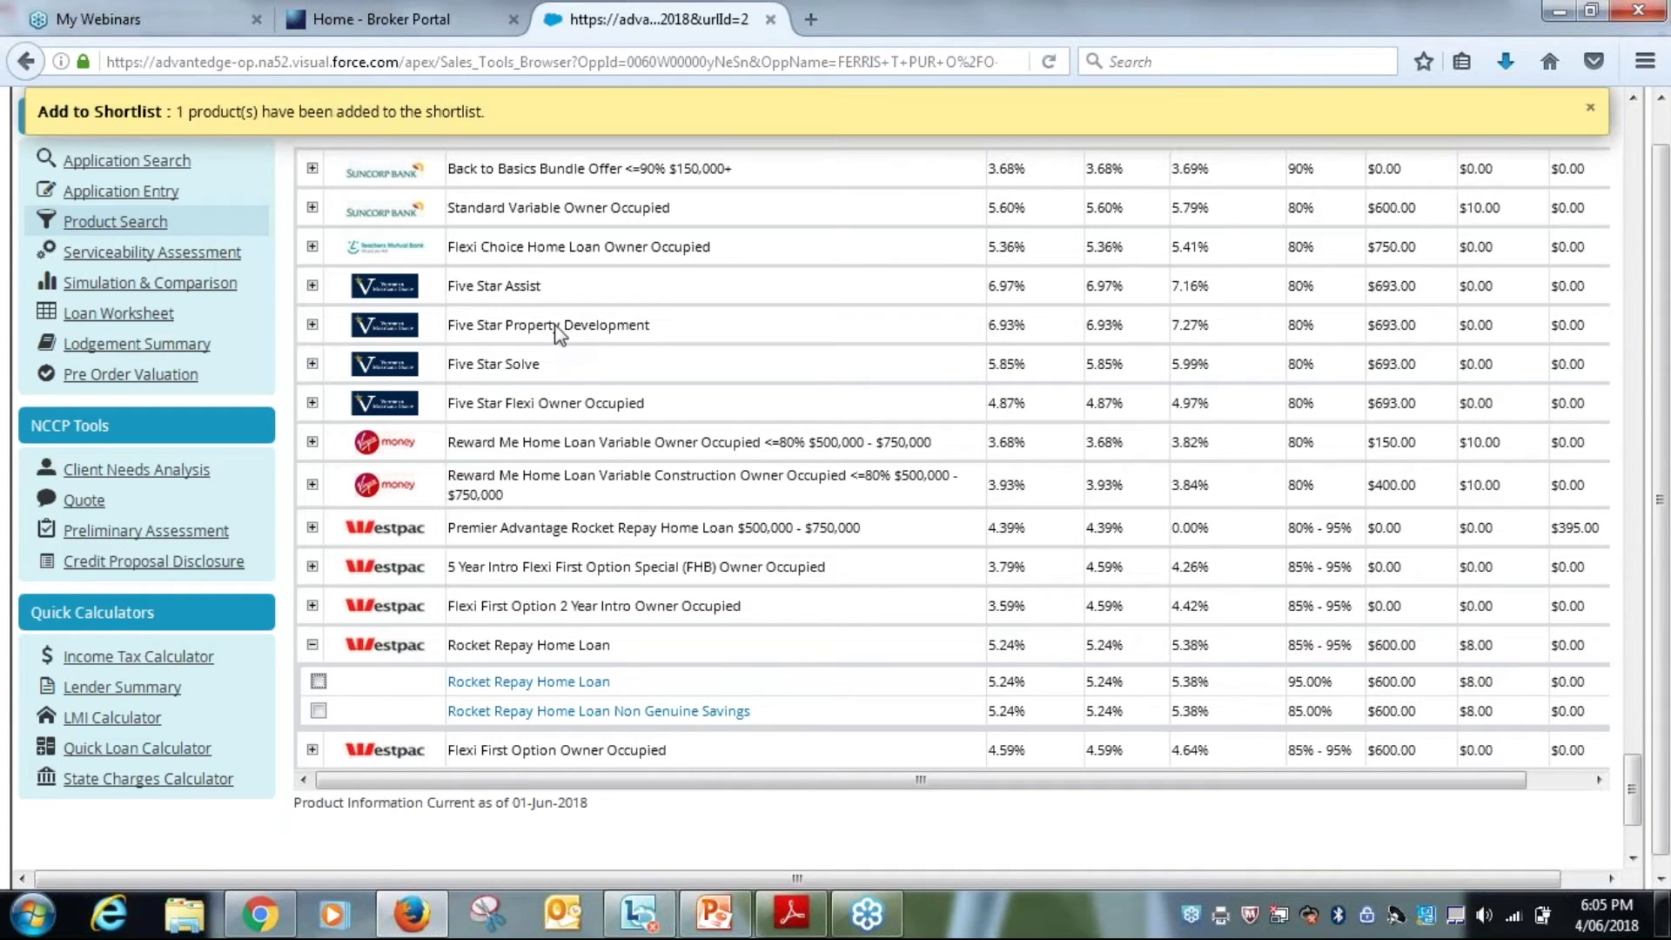
{"action": "scroll", "coordinate": [556, 333], "scroll_direction": "up", "scroll_amount": 1}
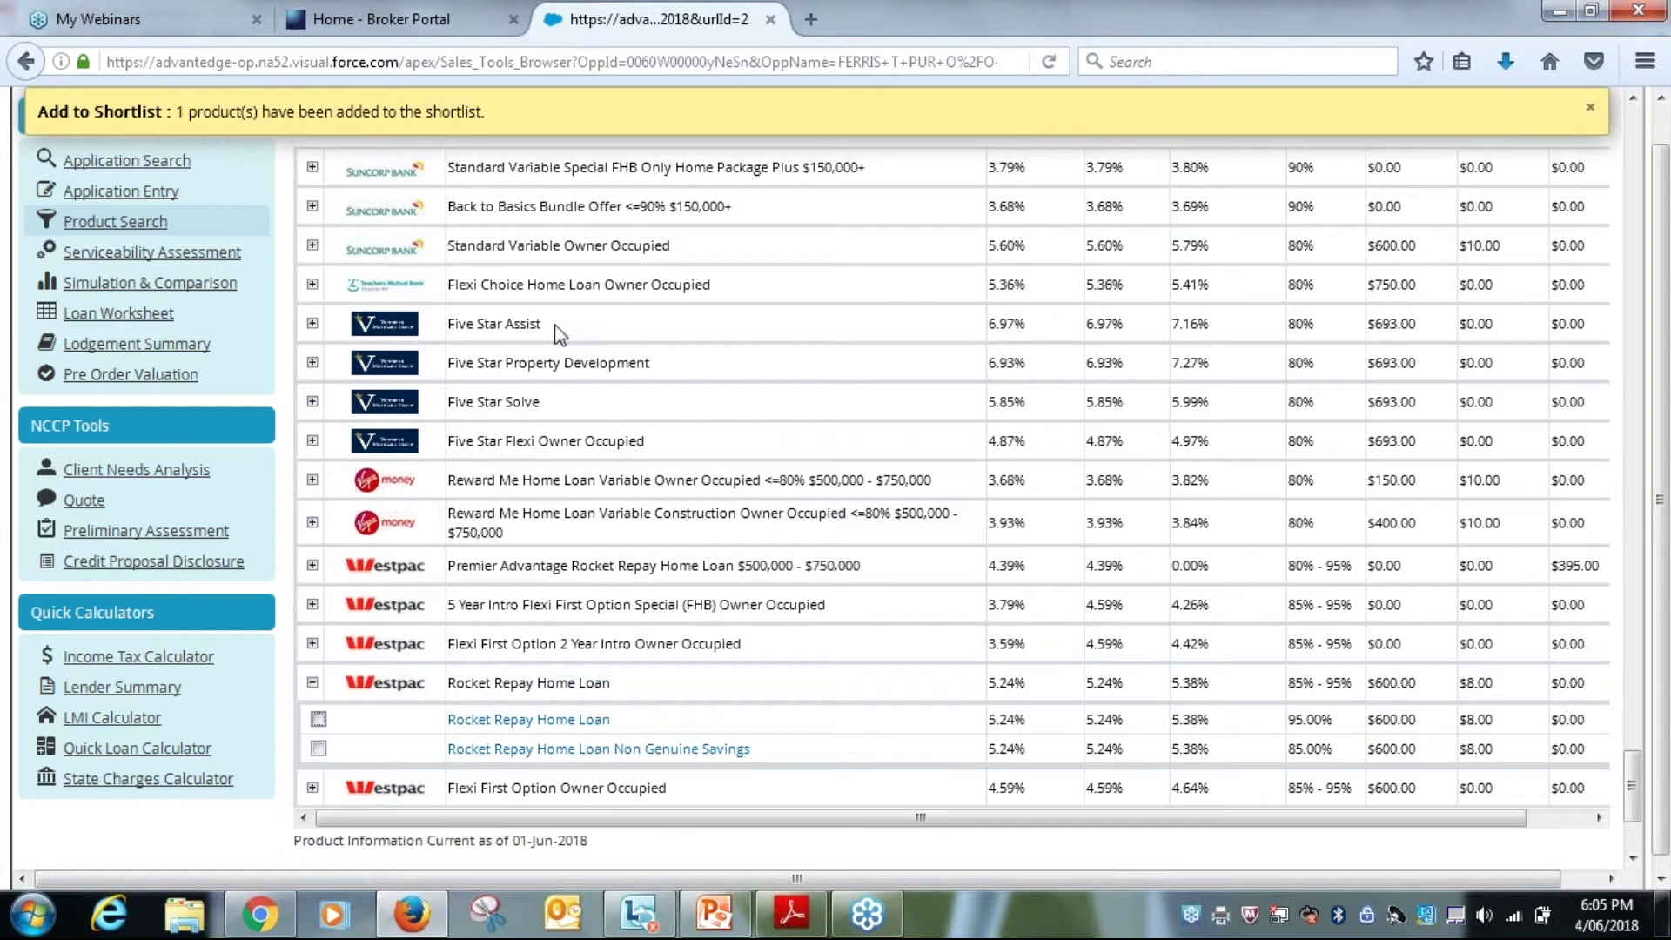
{"action": "scroll", "coordinate": [557, 333], "scroll_direction": "up", "scroll_amount": 10}
{"action": "scroll", "coordinate": [557, 344], "scroll_direction": "up", "scroll_amount": 10}
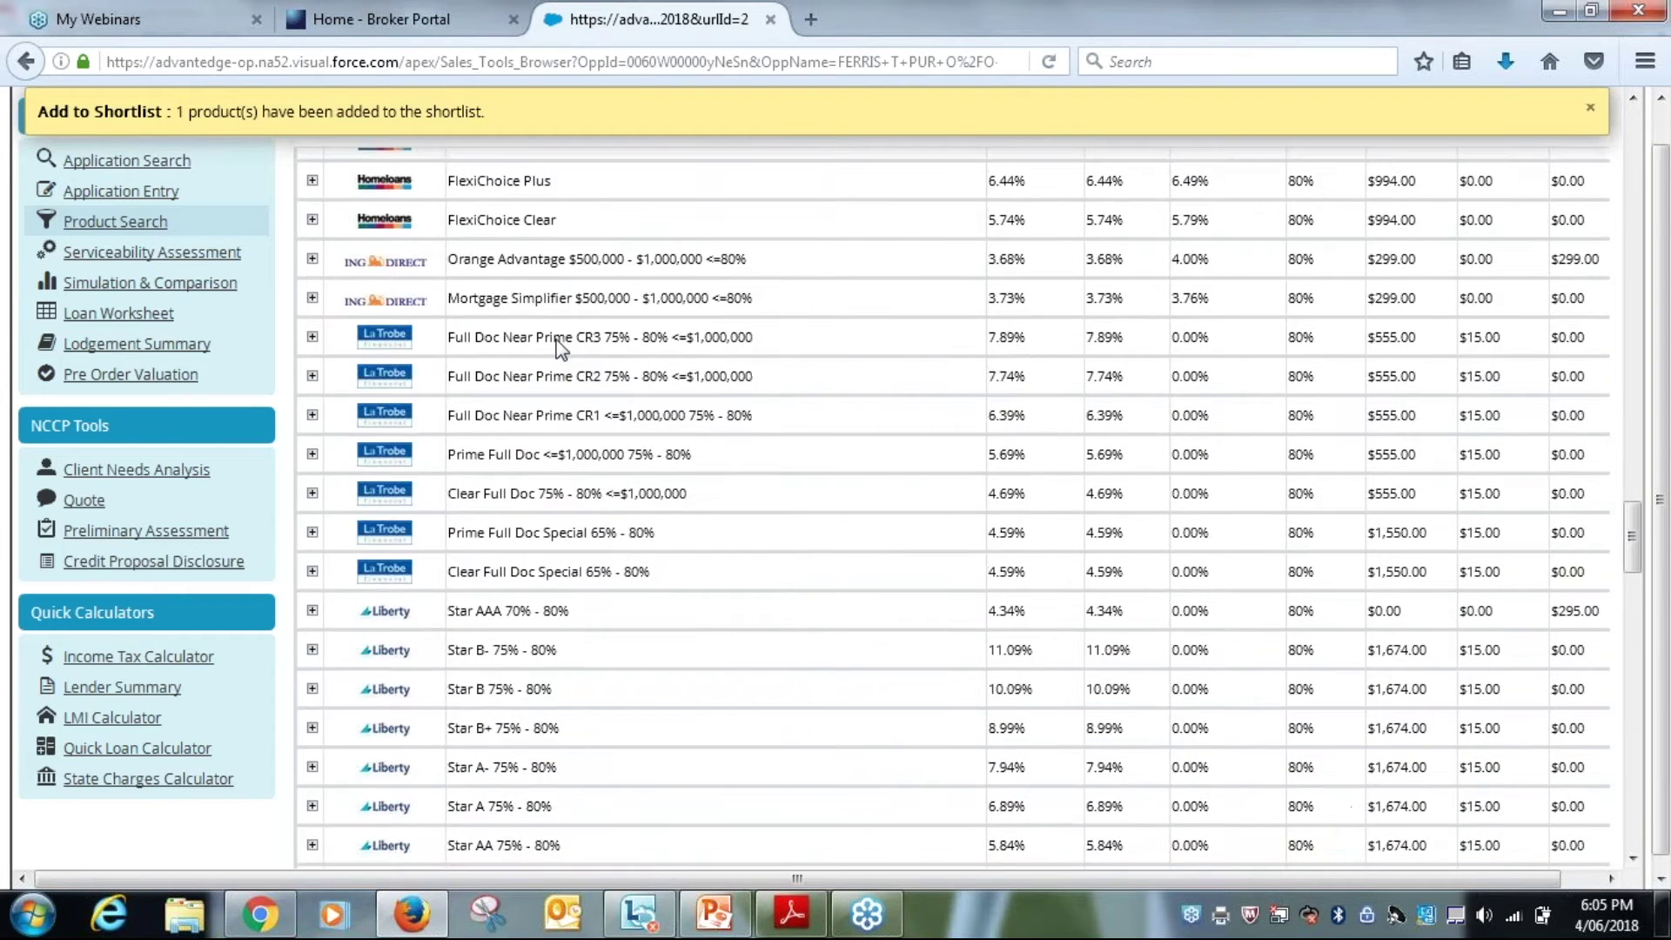
{"action": "scroll", "coordinate": [557, 347], "scroll_direction": "up", "scroll_amount": 10}
- Show the Product Shortlist with the four chosen ANZ, CBA, NAB and Westpac loans
{"action": "scroll", "coordinate": [557, 348], "scroll_direction": "up", "scroll_amount": 10}
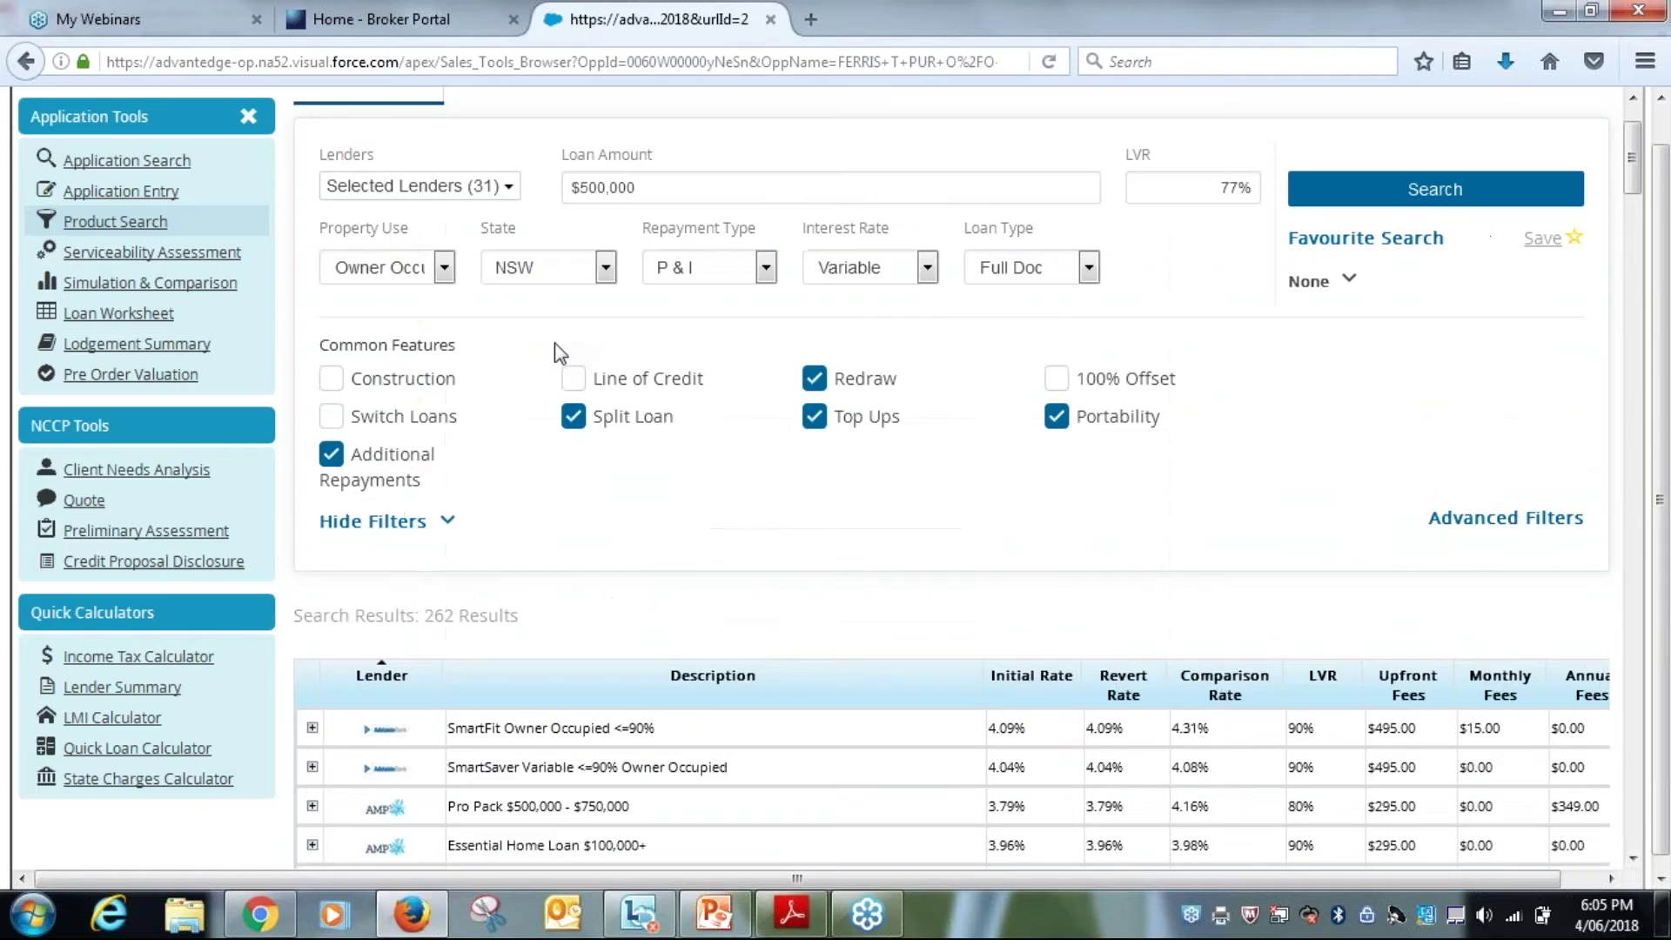
{"action": "scroll", "coordinate": [557, 352], "scroll_direction": "up", "scroll_amount": 3}
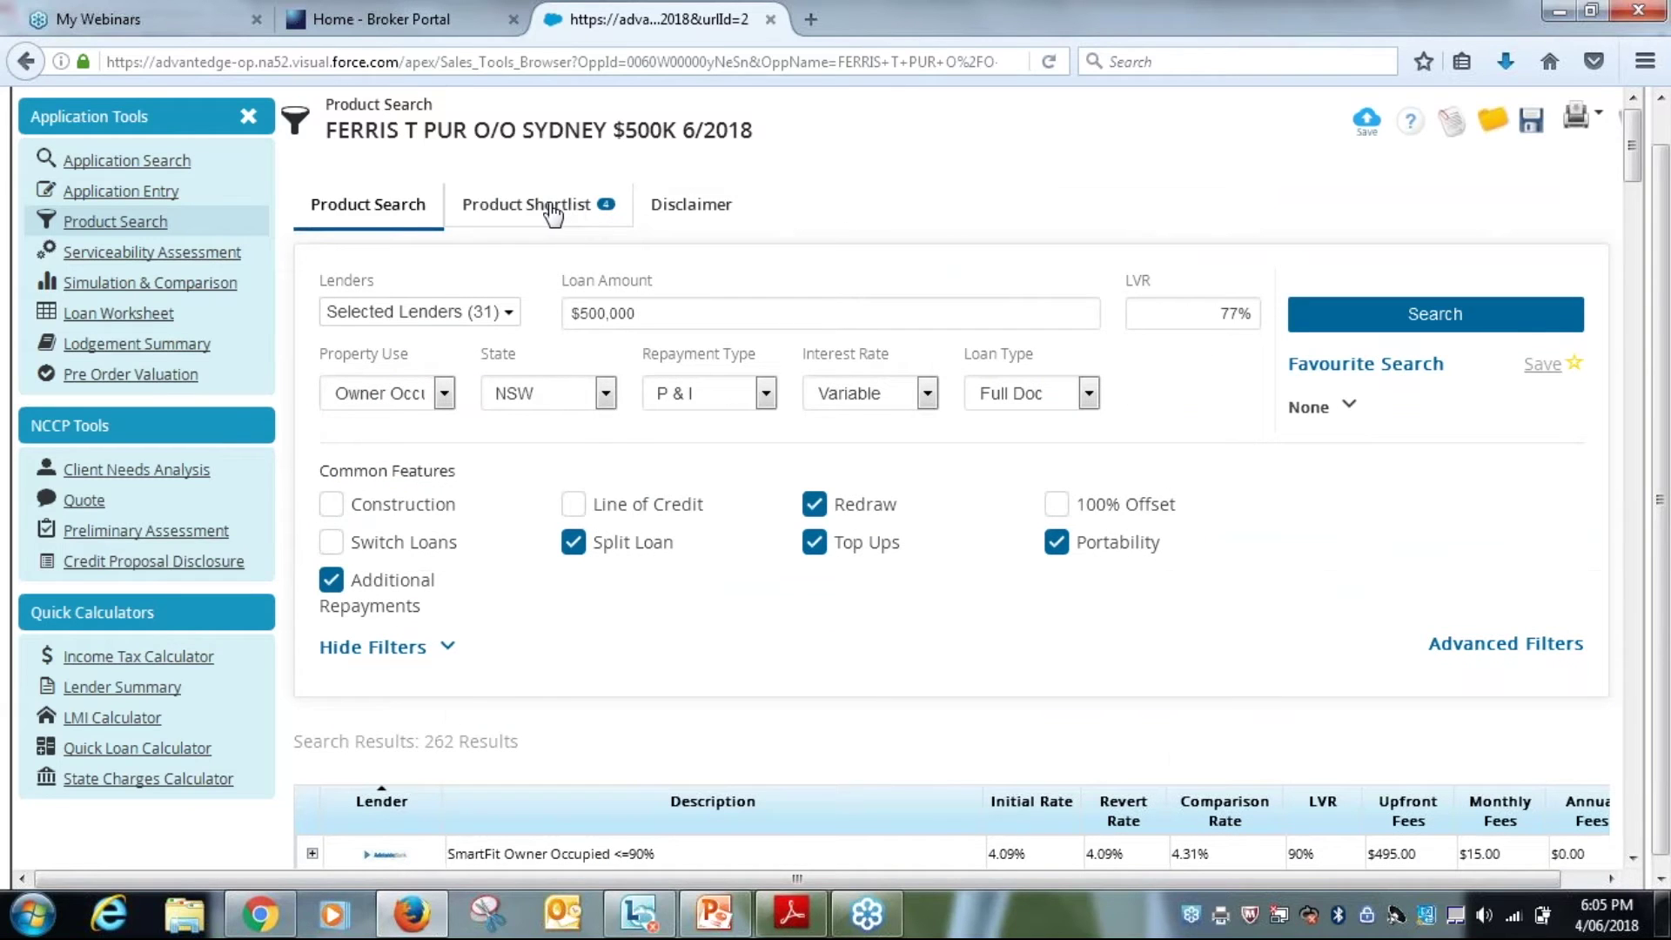
{"action": "left_click", "coordinate": [552, 212]}
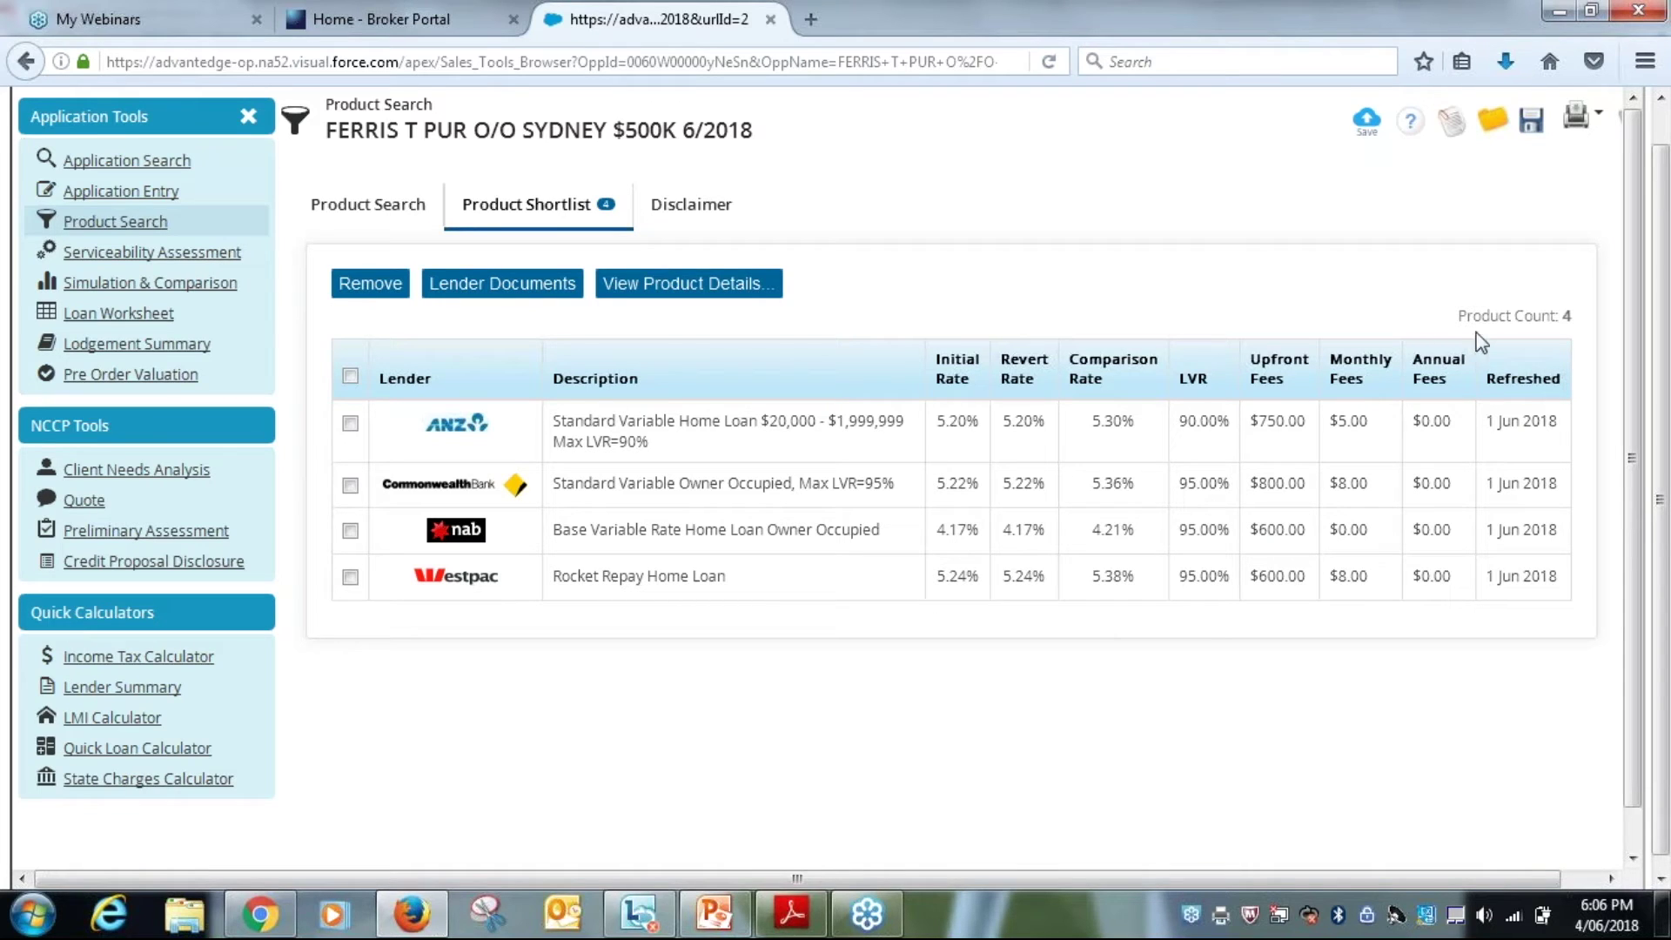
- Review the Lender Documents for the ANZ loan, then close them
{"action": "left_click", "coordinate": [350, 423]}
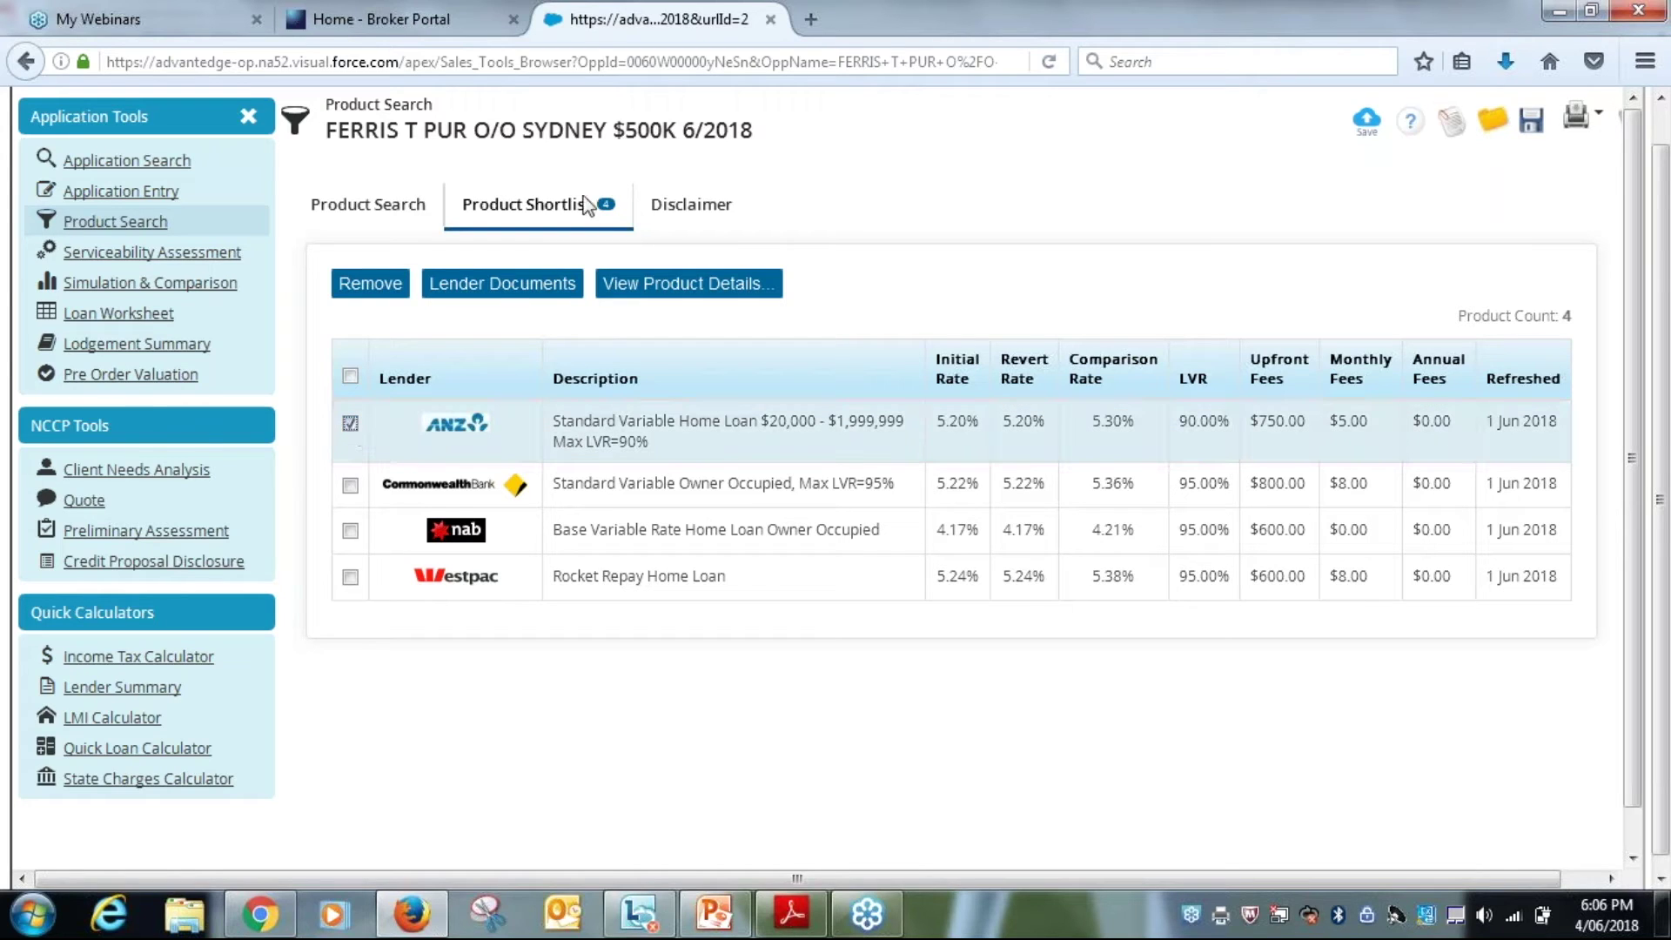
{"action": "left_click", "coordinate": [503, 290]}
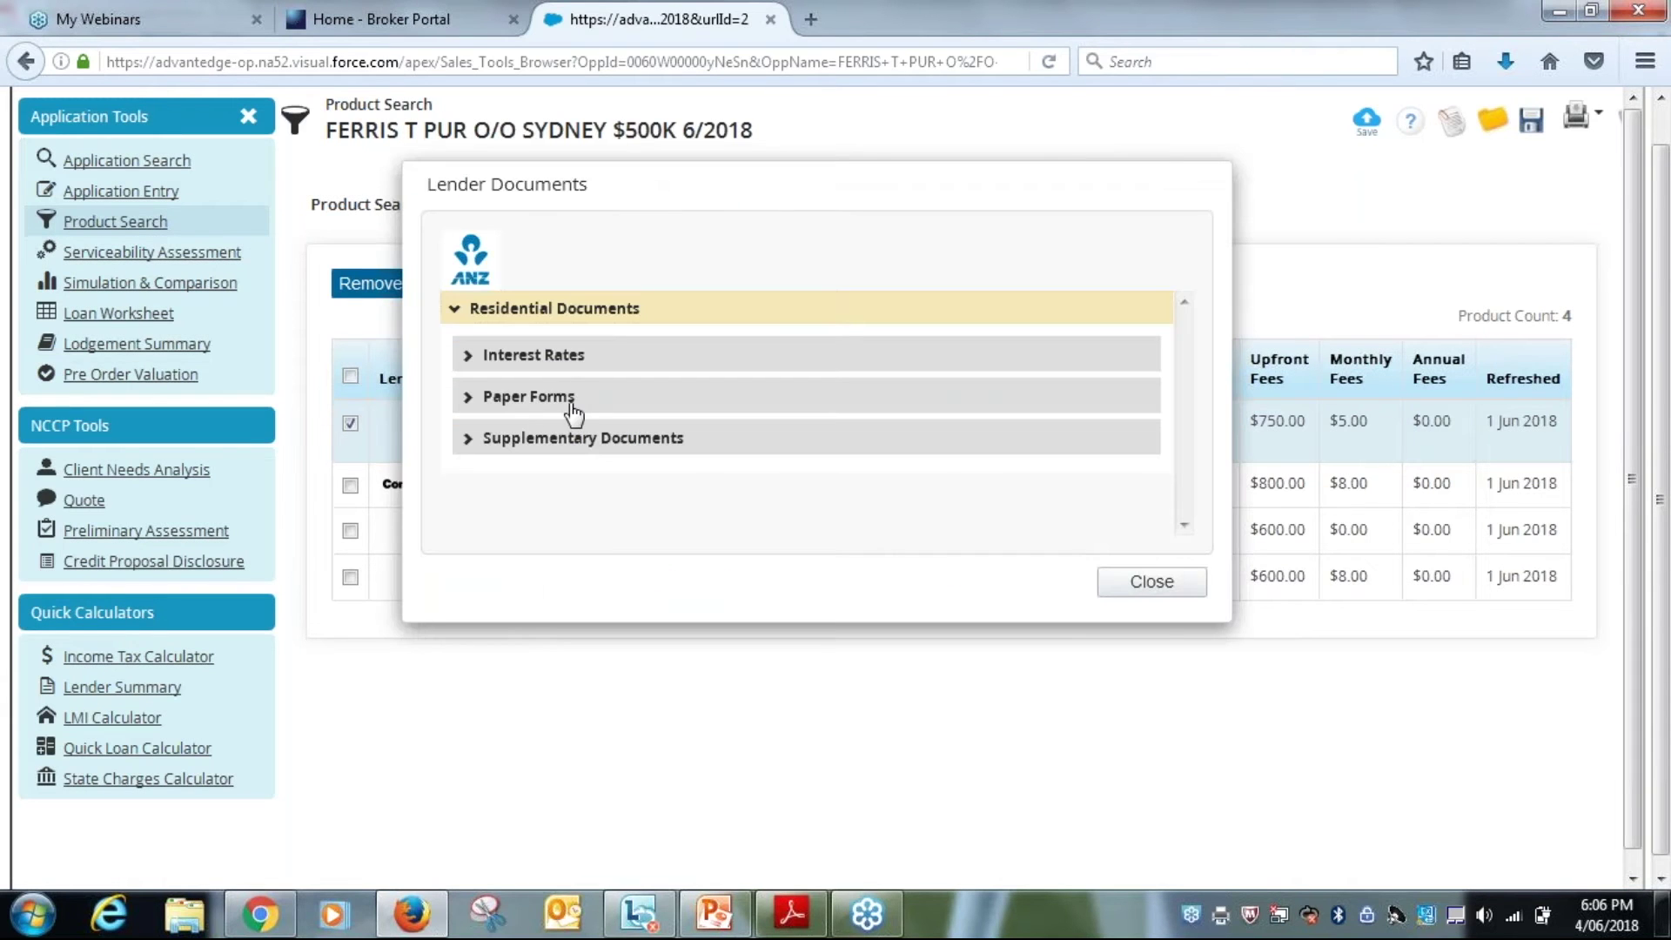
{"action": "left_click", "coordinate": [1140, 583]}
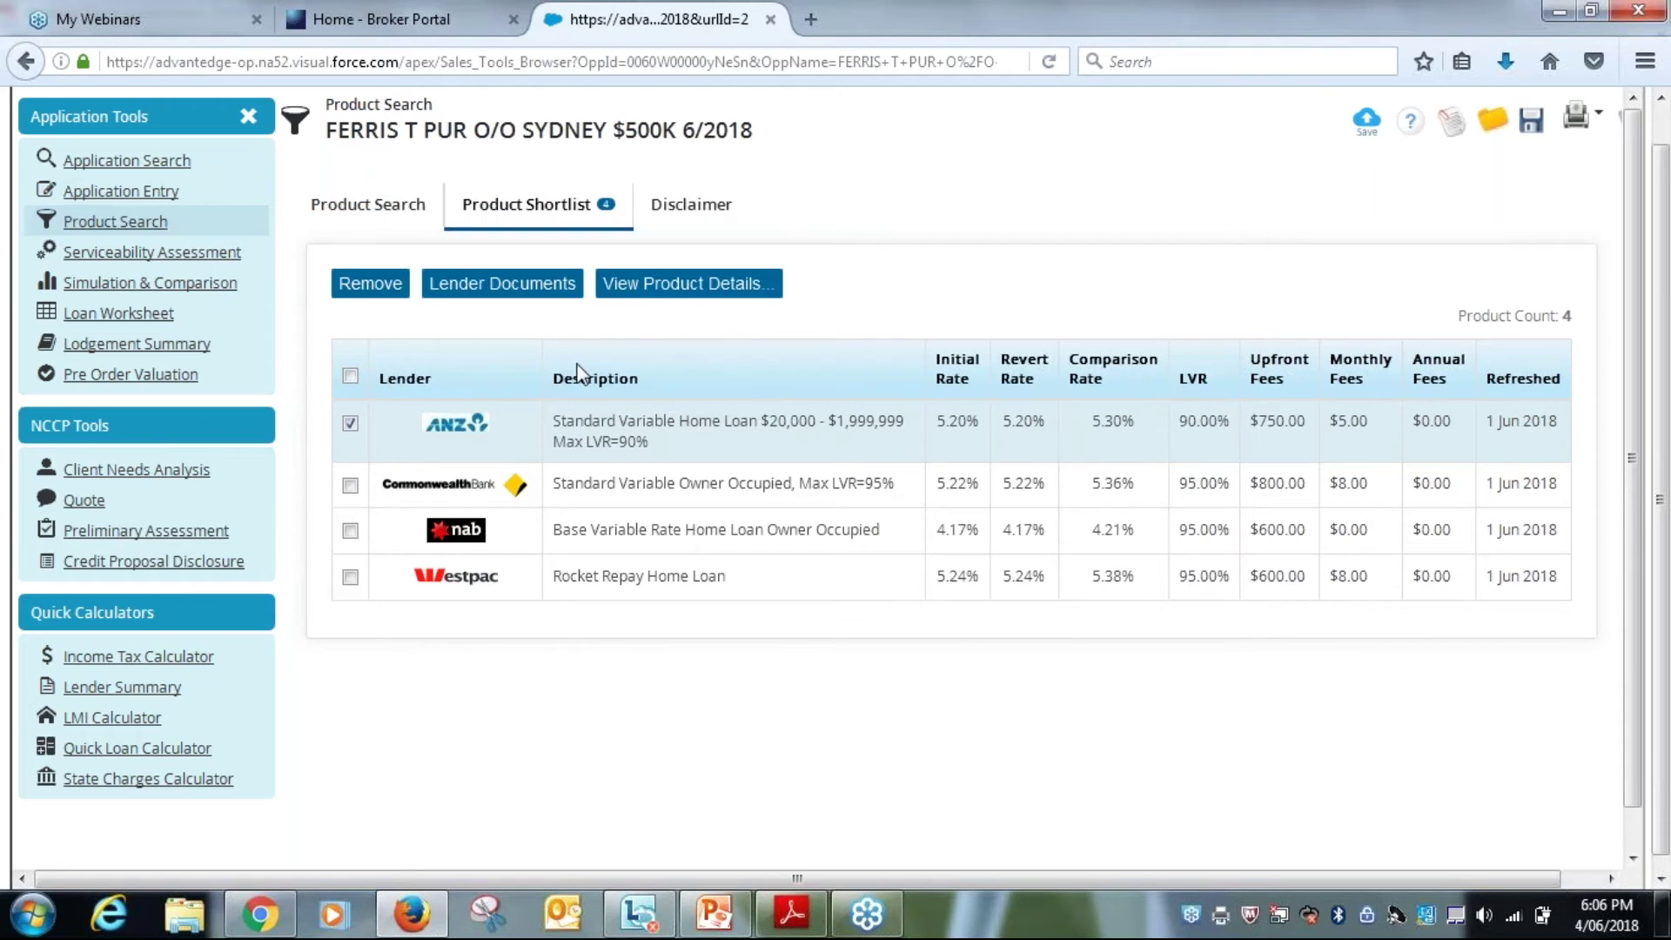
- Select all four shortlisted loans, view them in the Product Matrix, then close it
{"action": "left_click", "coordinate": [350, 485]}
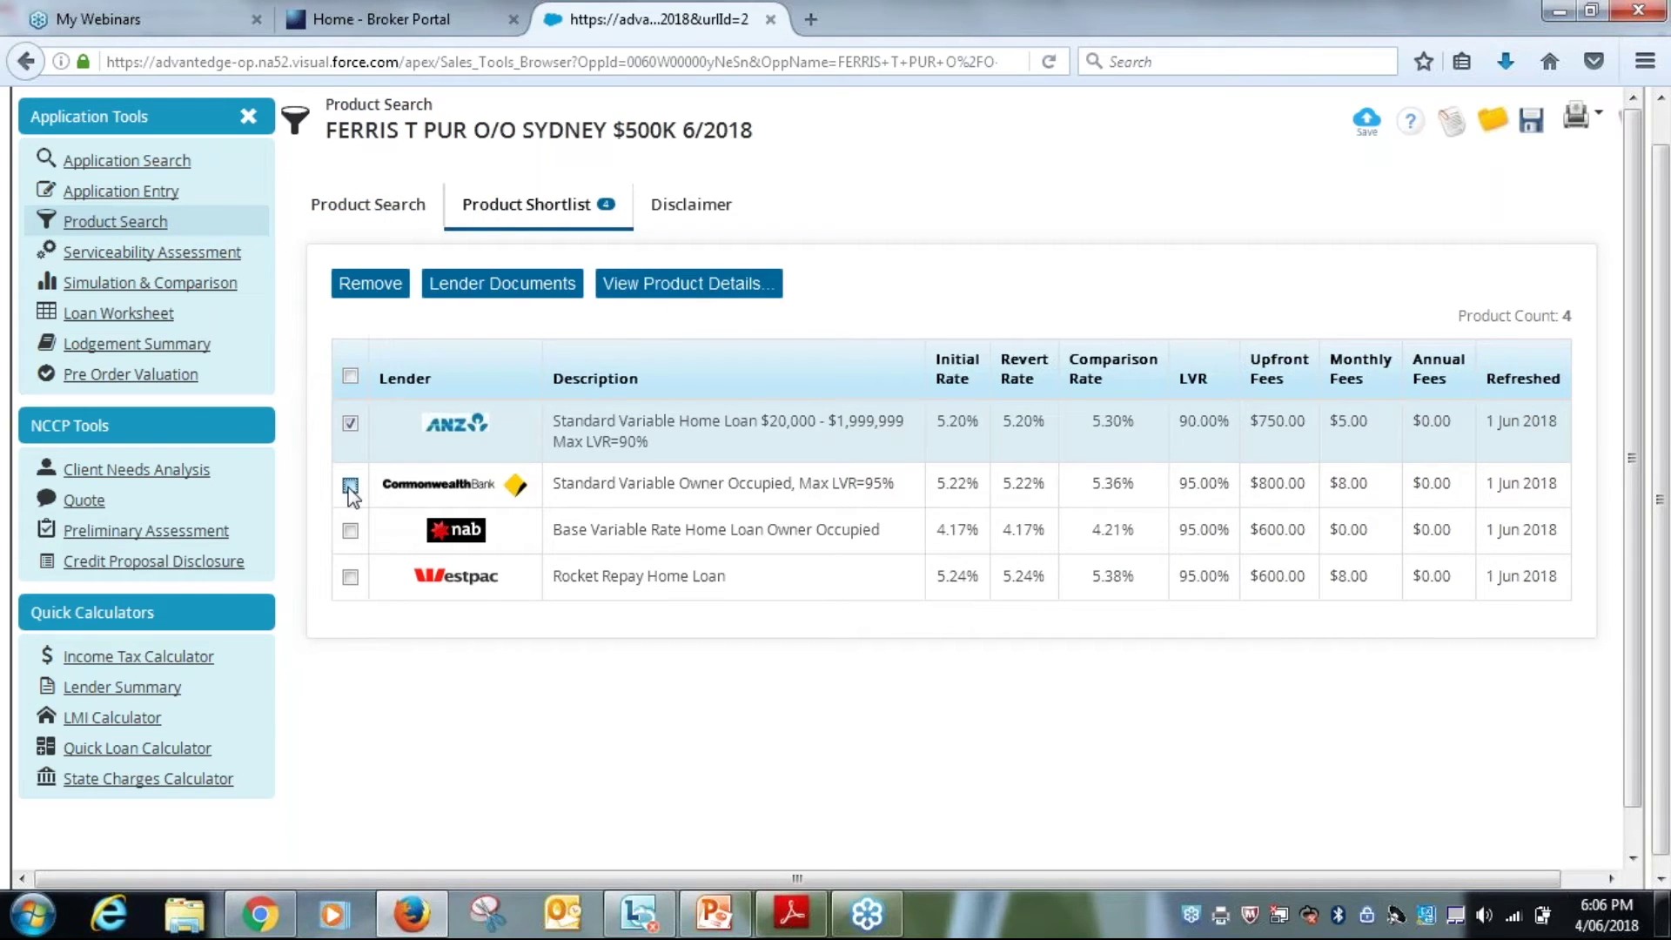
{"action": "left_click", "coordinate": [349, 379]}
{"action": "left_click", "coordinate": [680, 296]}
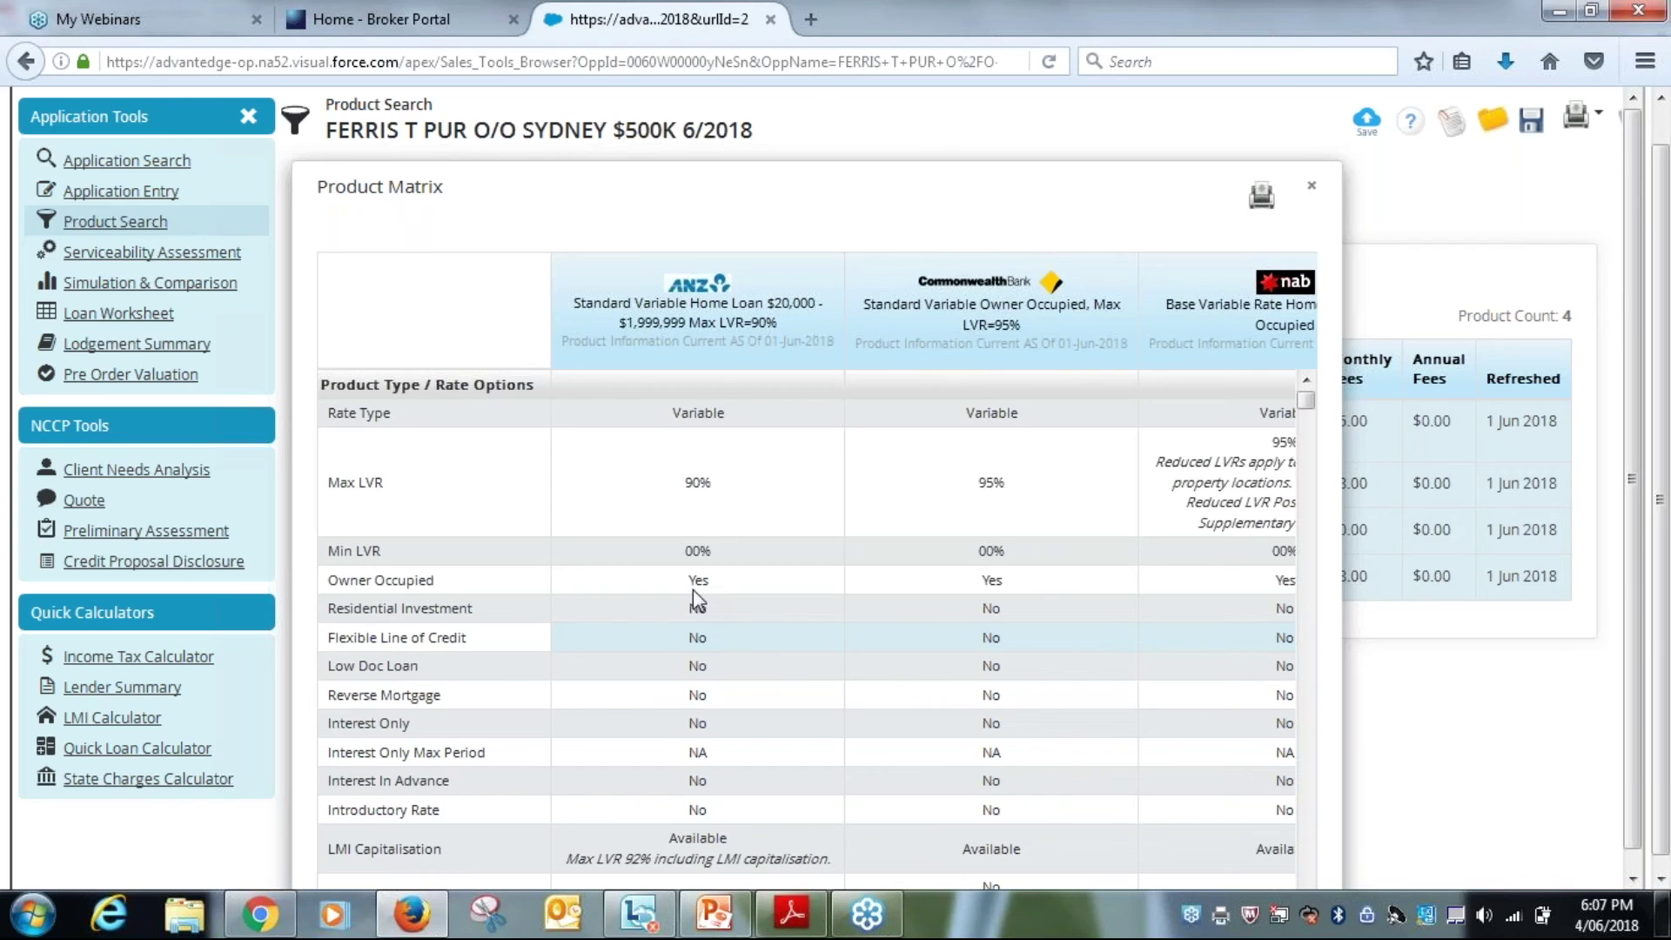
{"action": "left_click", "coordinate": [1314, 190]}
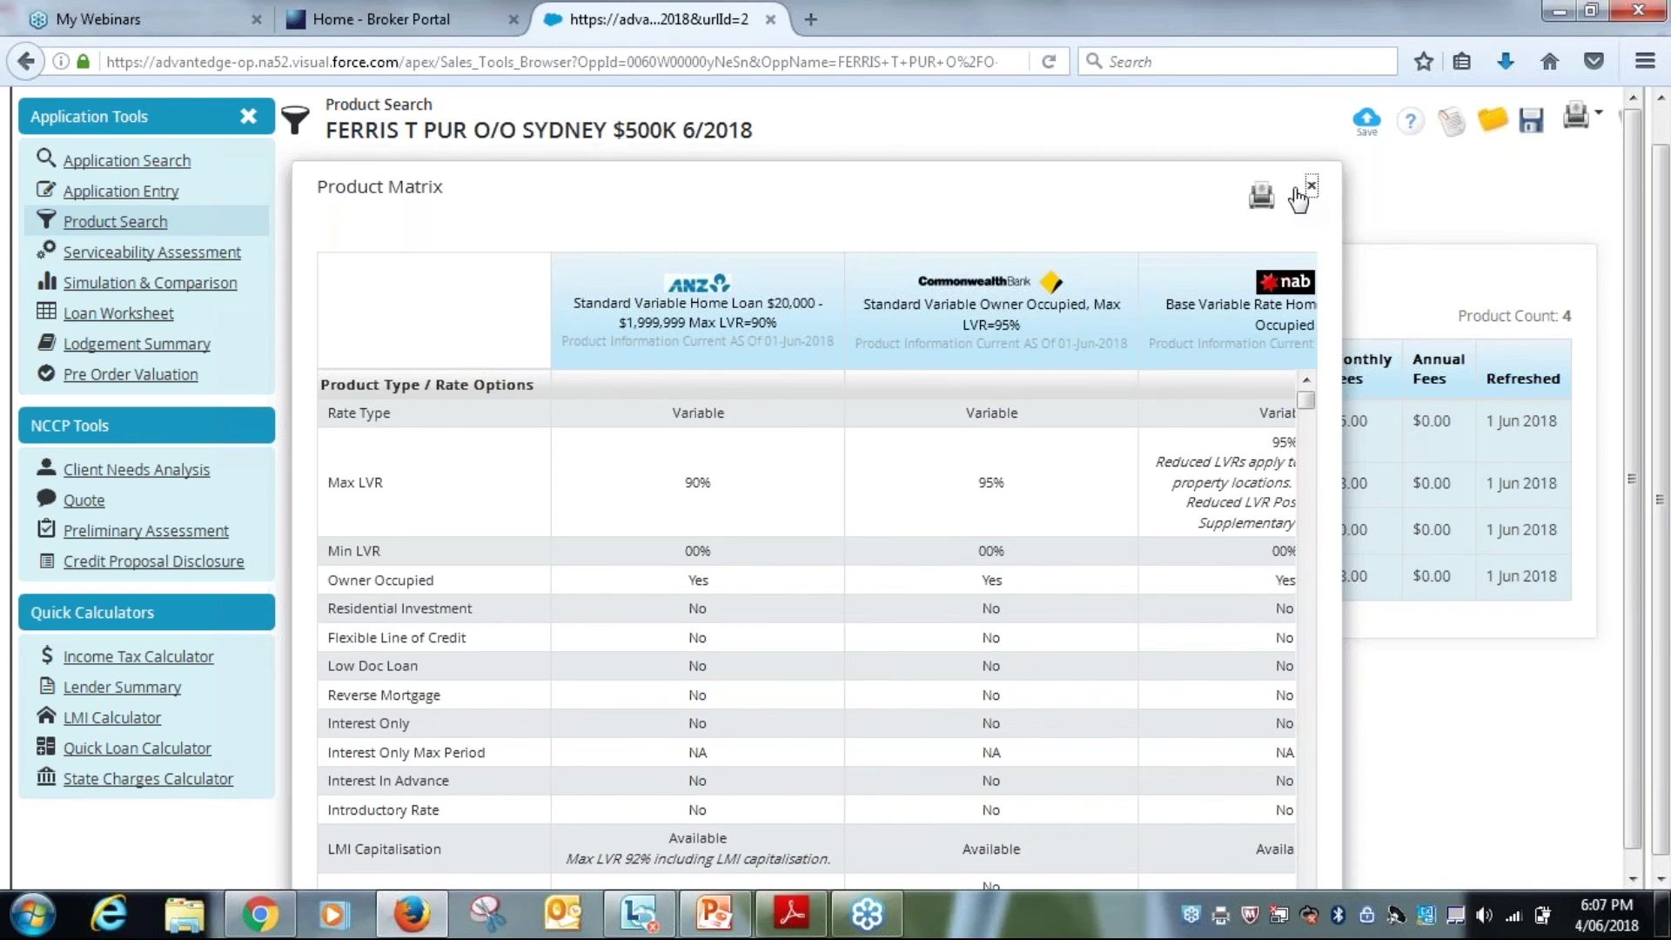